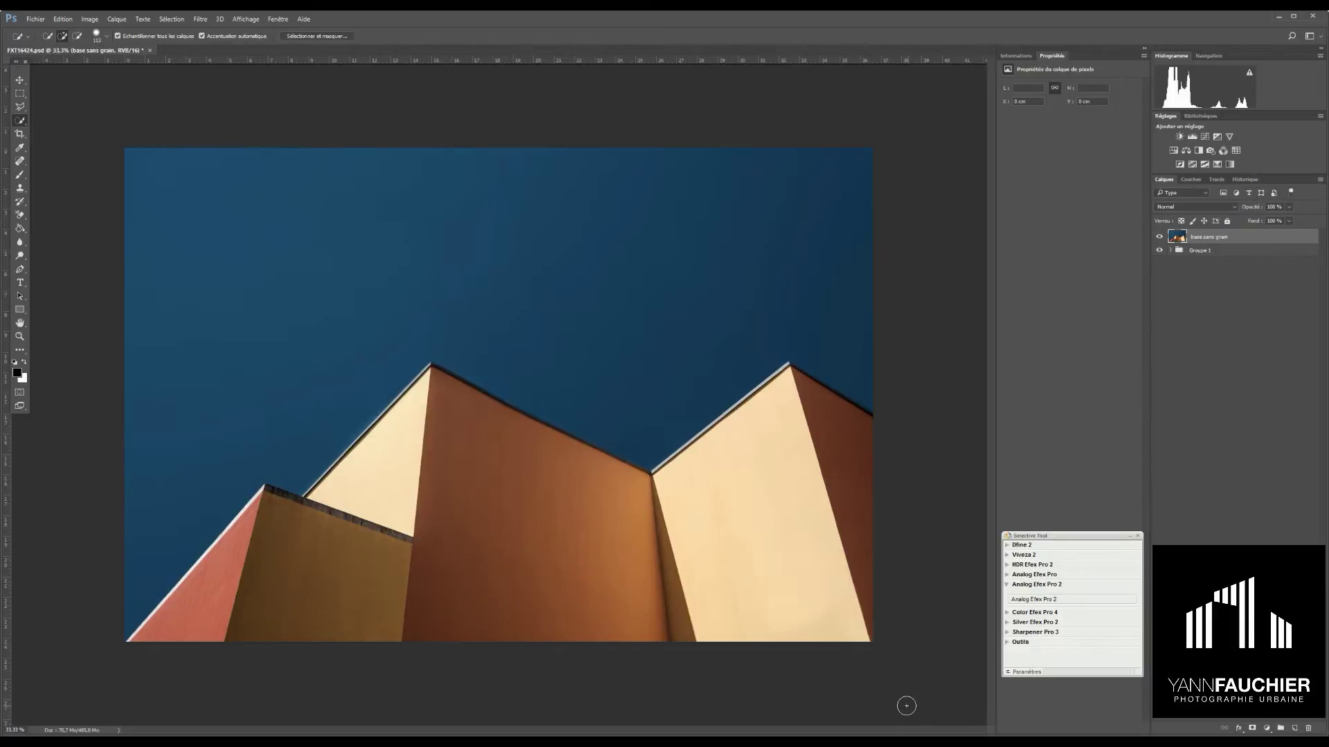
Apply the Add Noise filter with uniform, monochromatic noise to the base sans grain layer, previewing the effect on the sky
{"action": "left_click", "coordinate": [201, 20]}
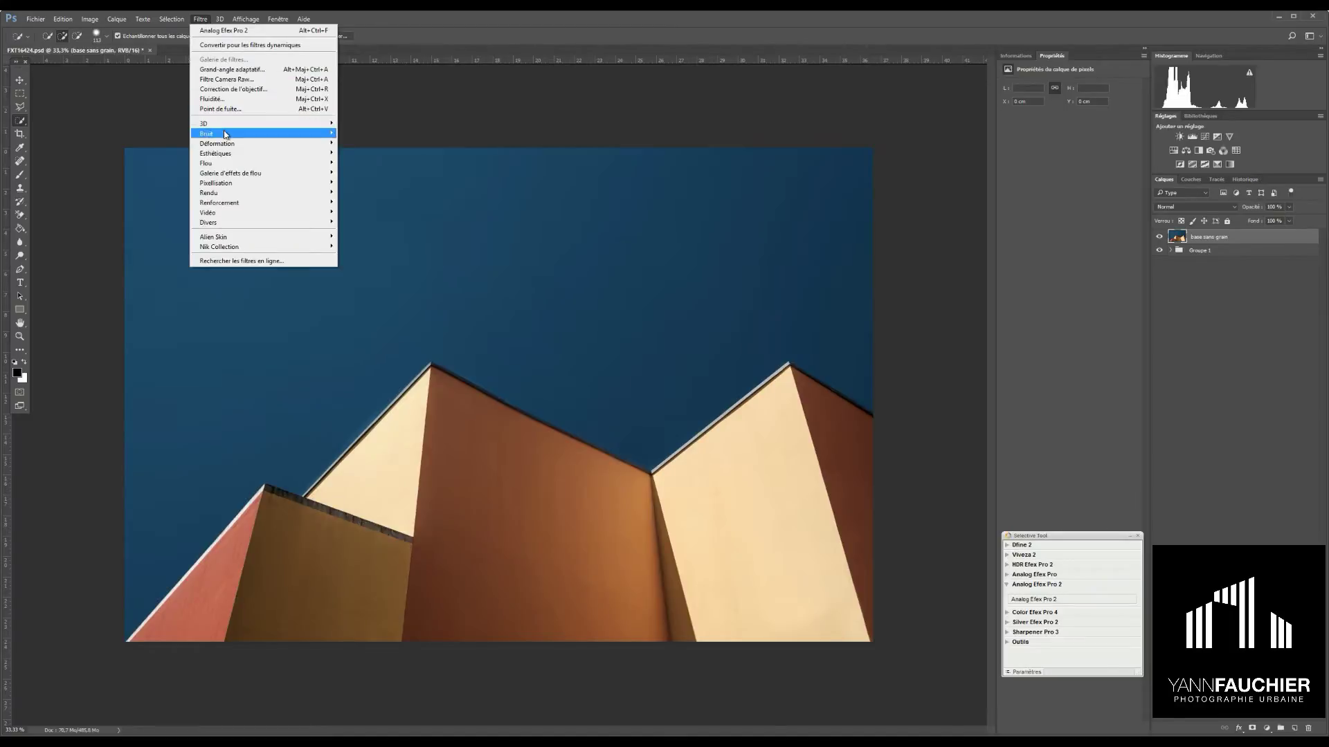
{"action": "mouse_move", "coordinate": [225, 134]}
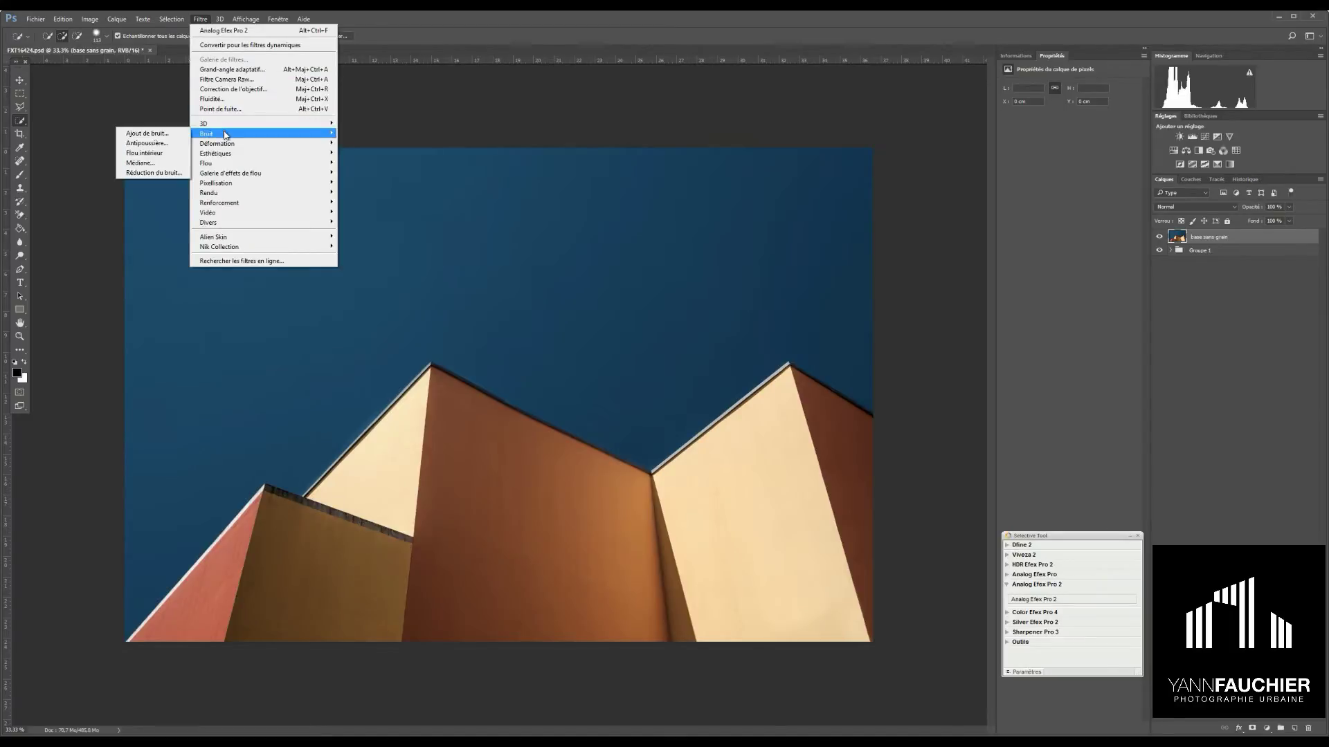
{"action": "left_click", "coordinate": [157, 134]}
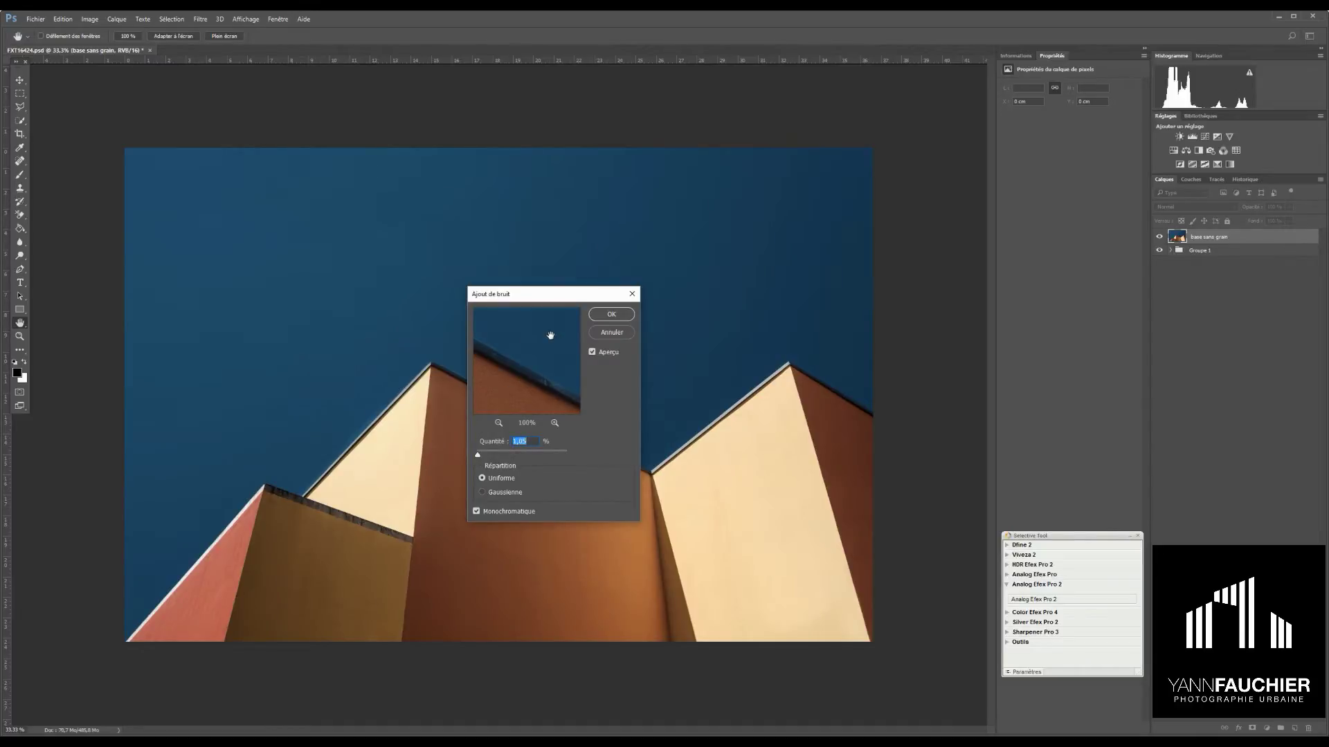
{"action": "left_click_drag", "start_coordinate": [550, 336], "coordinate": [524, 377]}
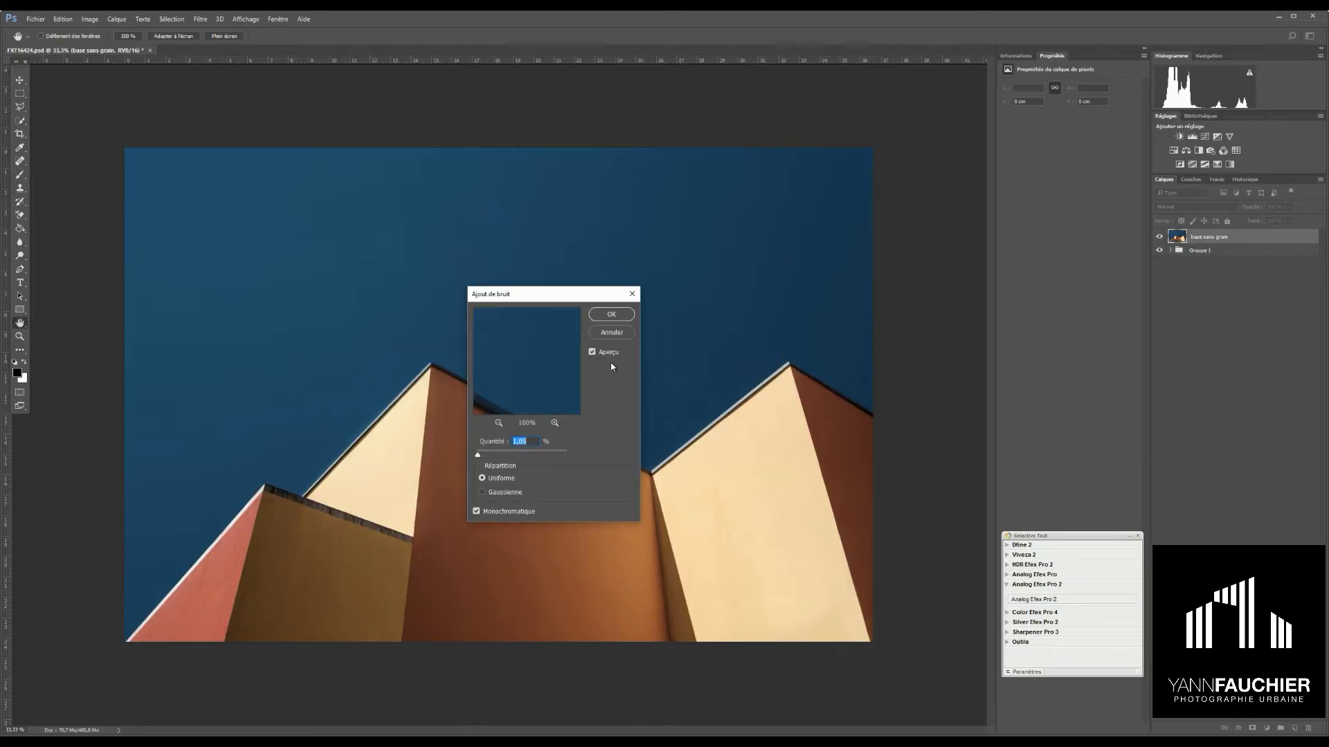
{"action": "left_click", "coordinate": [623, 312]}
{"action": "key", "text": "w"}
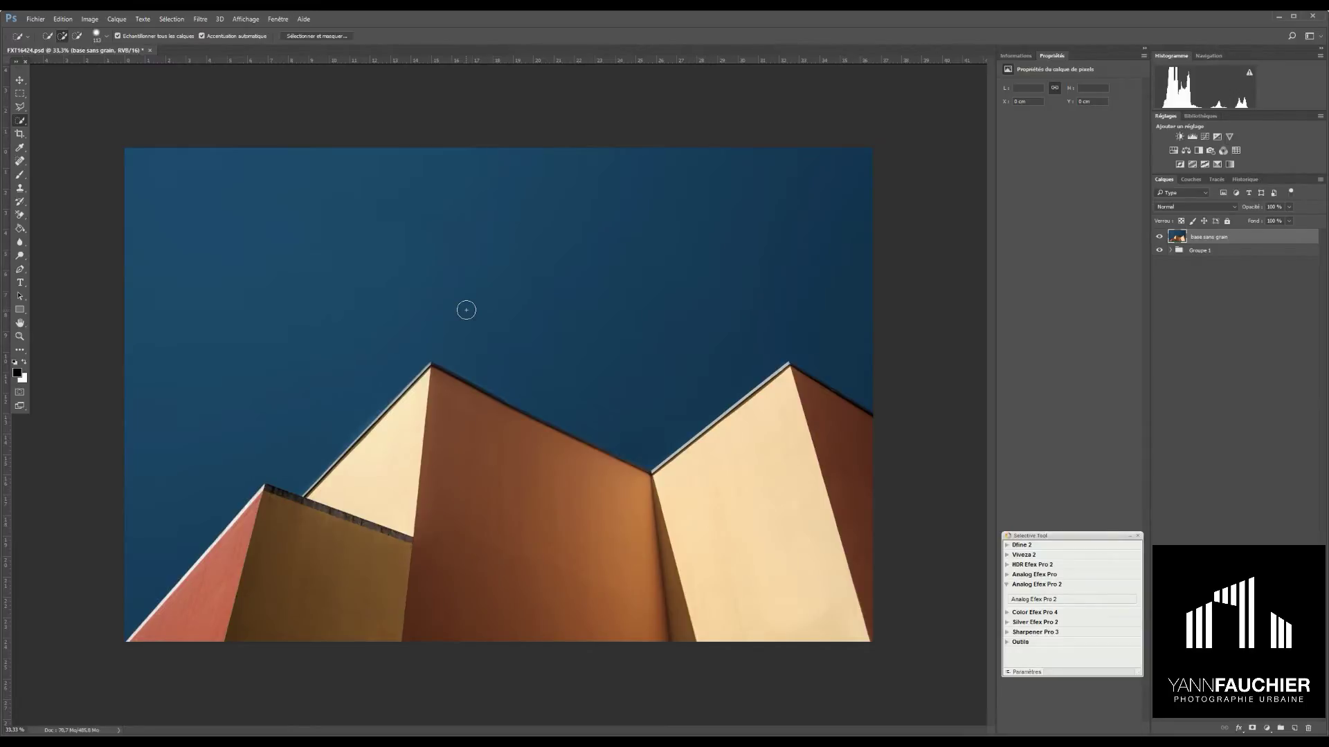
Apply Analog Efex Pro 2 to the image with the custom Grain neutre preset, reviewing its film type grain settings
{"action": "left_click", "coordinate": [1024, 602]}
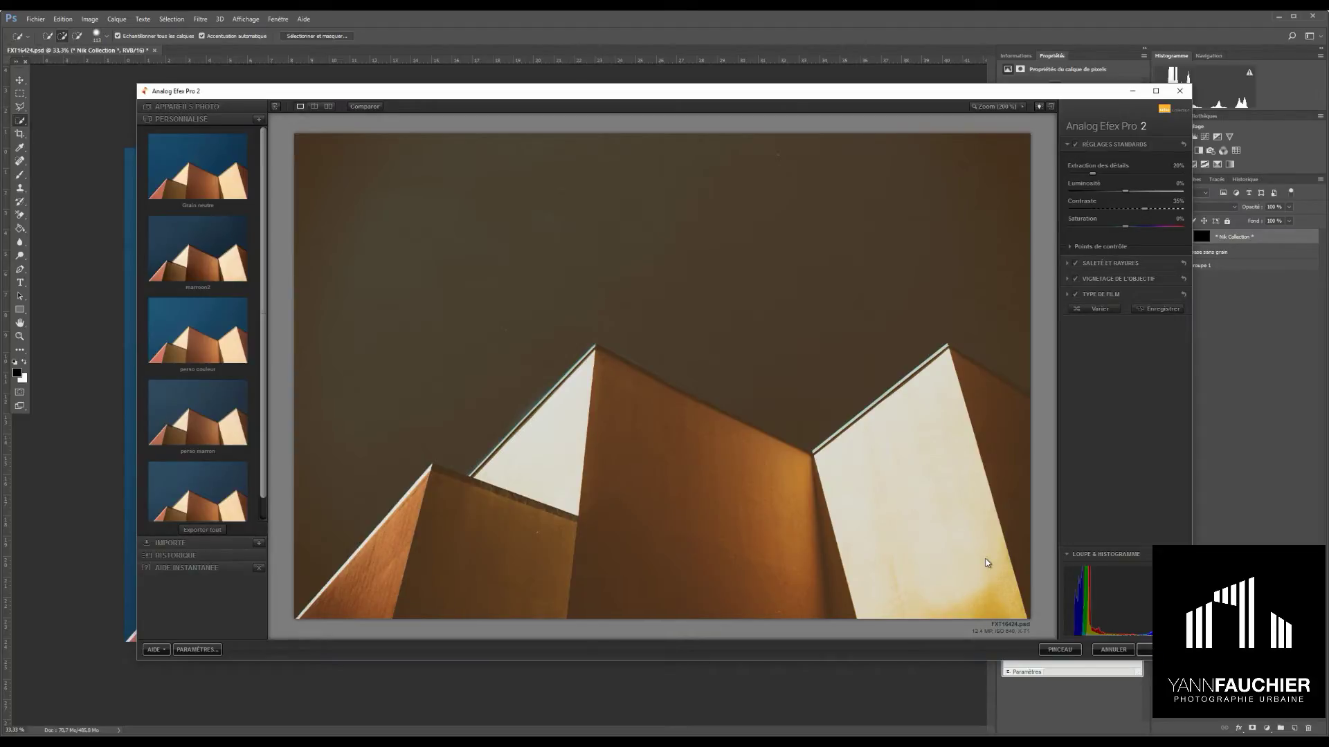
{"action": "left_click", "coordinate": [202, 180]}
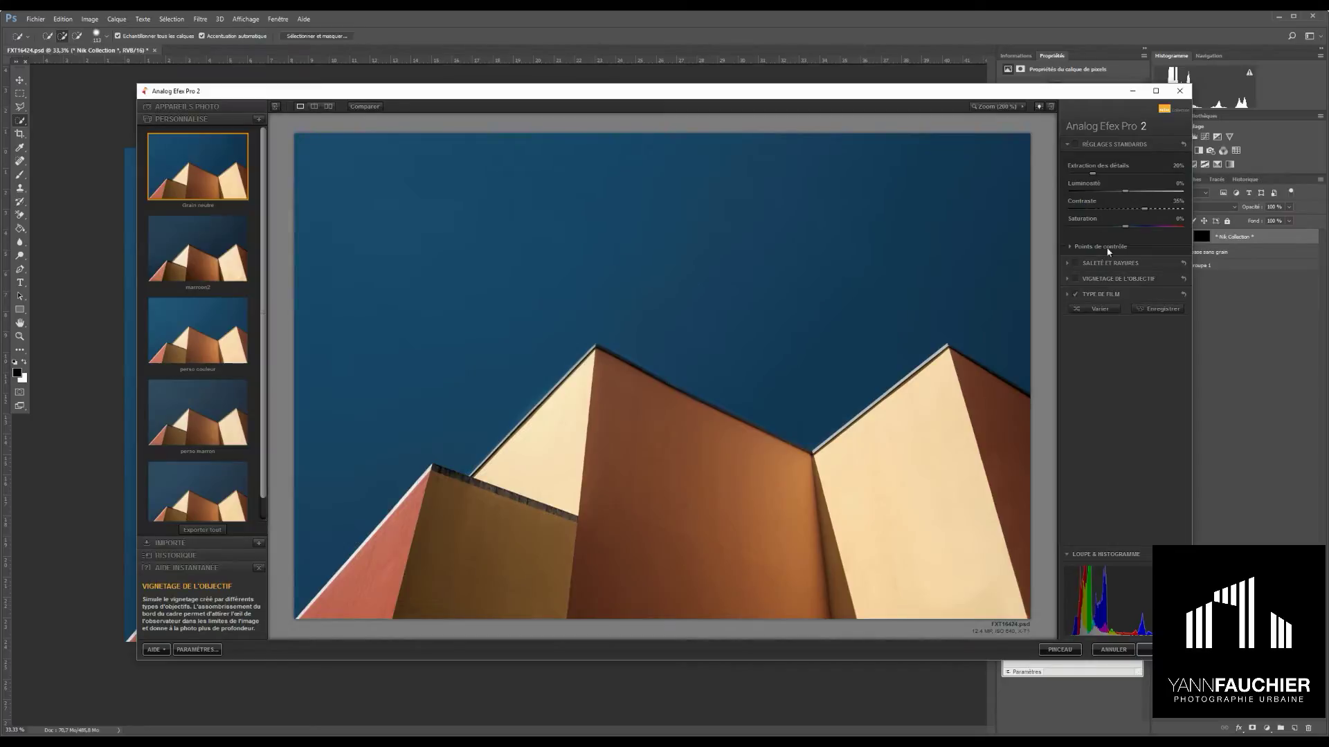
{"action": "left_click", "coordinate": [1107, 144]}
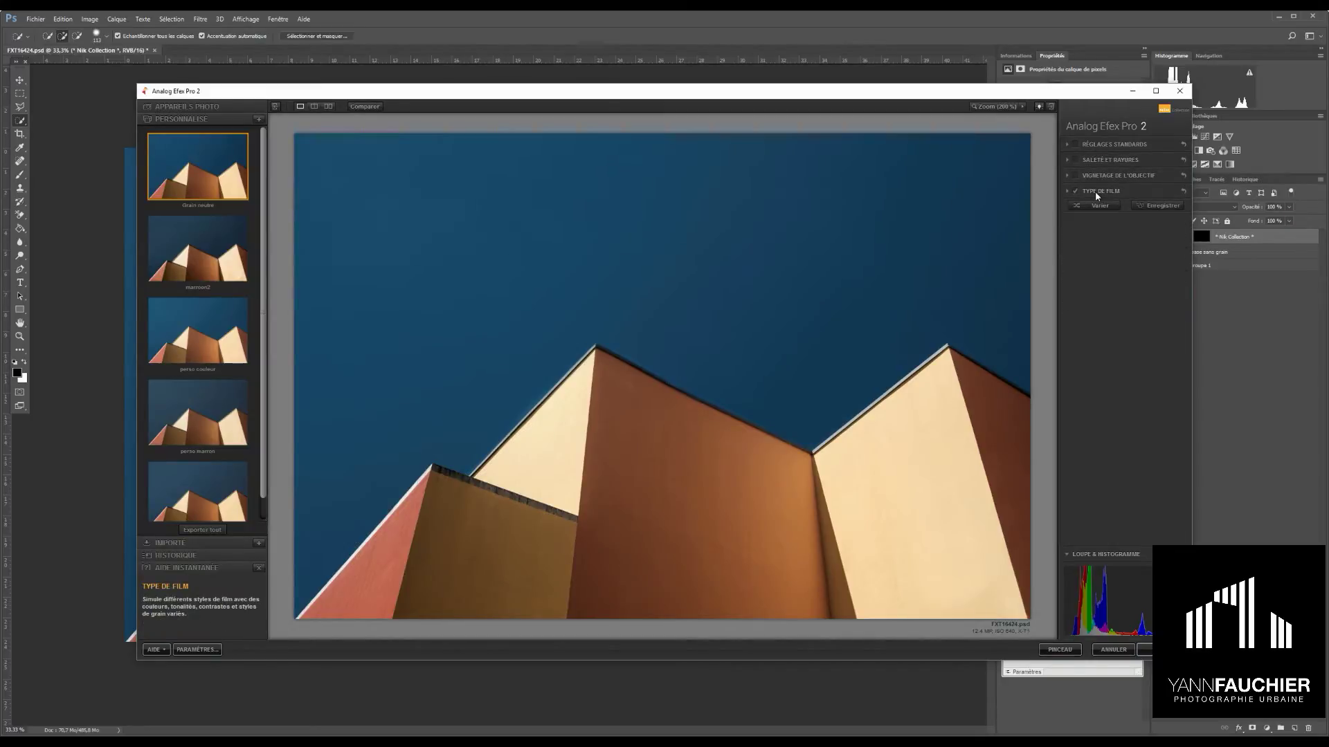
{"action": "left_click", "coordinate": [1068, 193]}
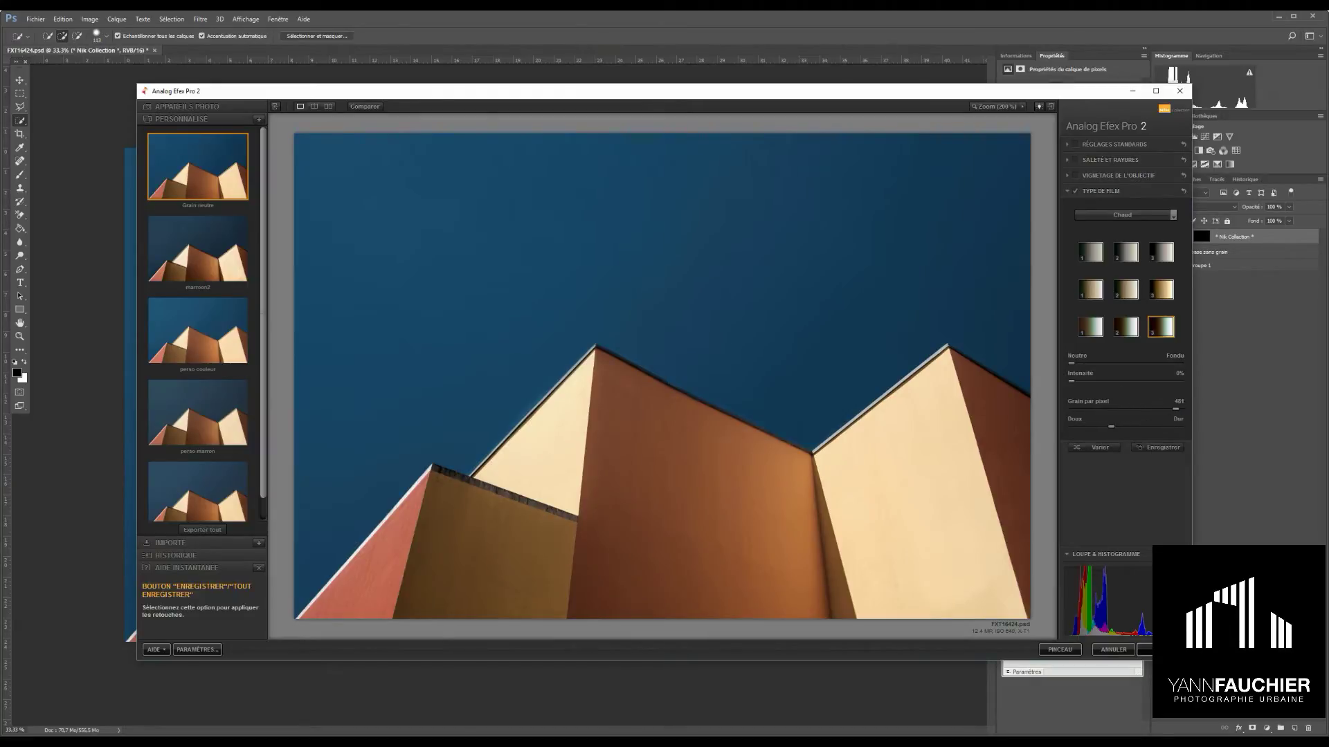
{"action": "left_click", "coordinate": [1163, 649]}
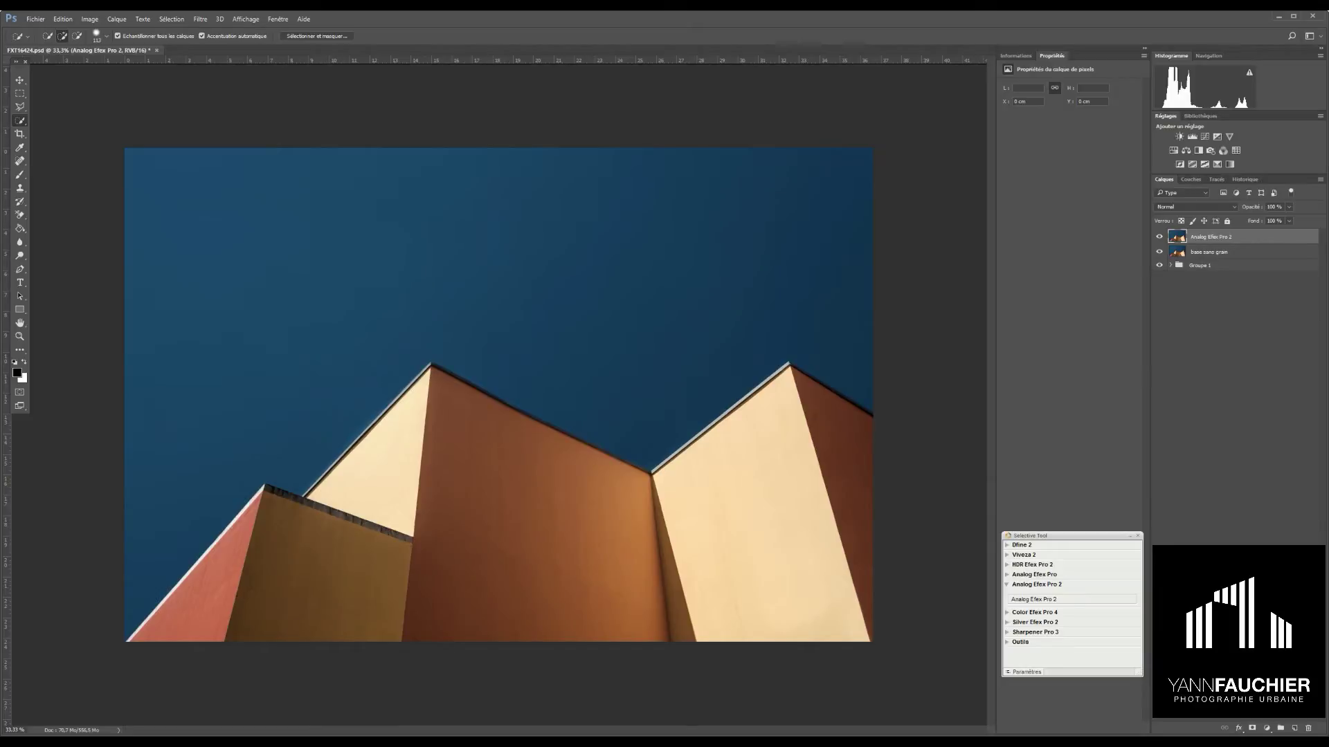
Hide the Analog Efex Pro 2 layer and select the entire sky on the base sans grain layer with the Magic Wand
{"action": "left_click", "coordinate": [1203, 253]}
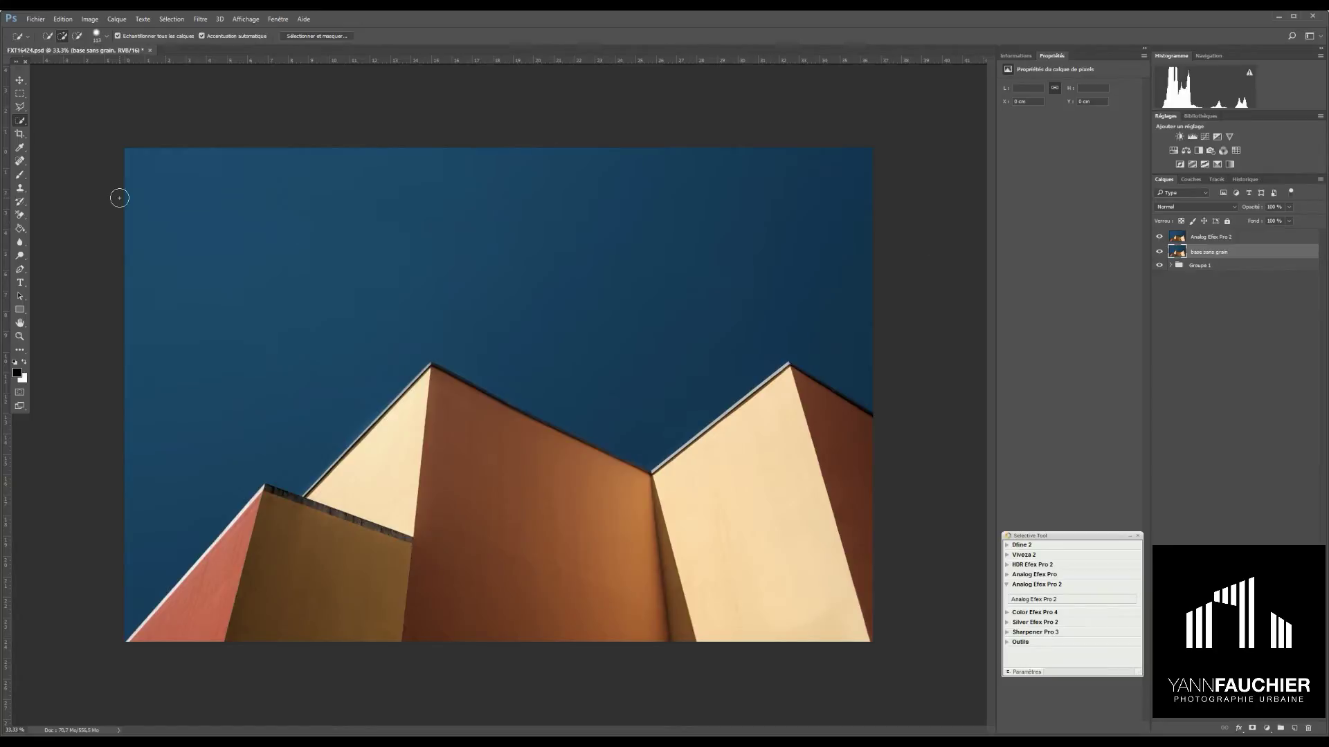
{"action": "left_click", "coordinate": [1159, 237]}
{"action": "right_click", "coordinate": [20, 120]}
{"action": "left_click", "coordinate": [70, 132]}
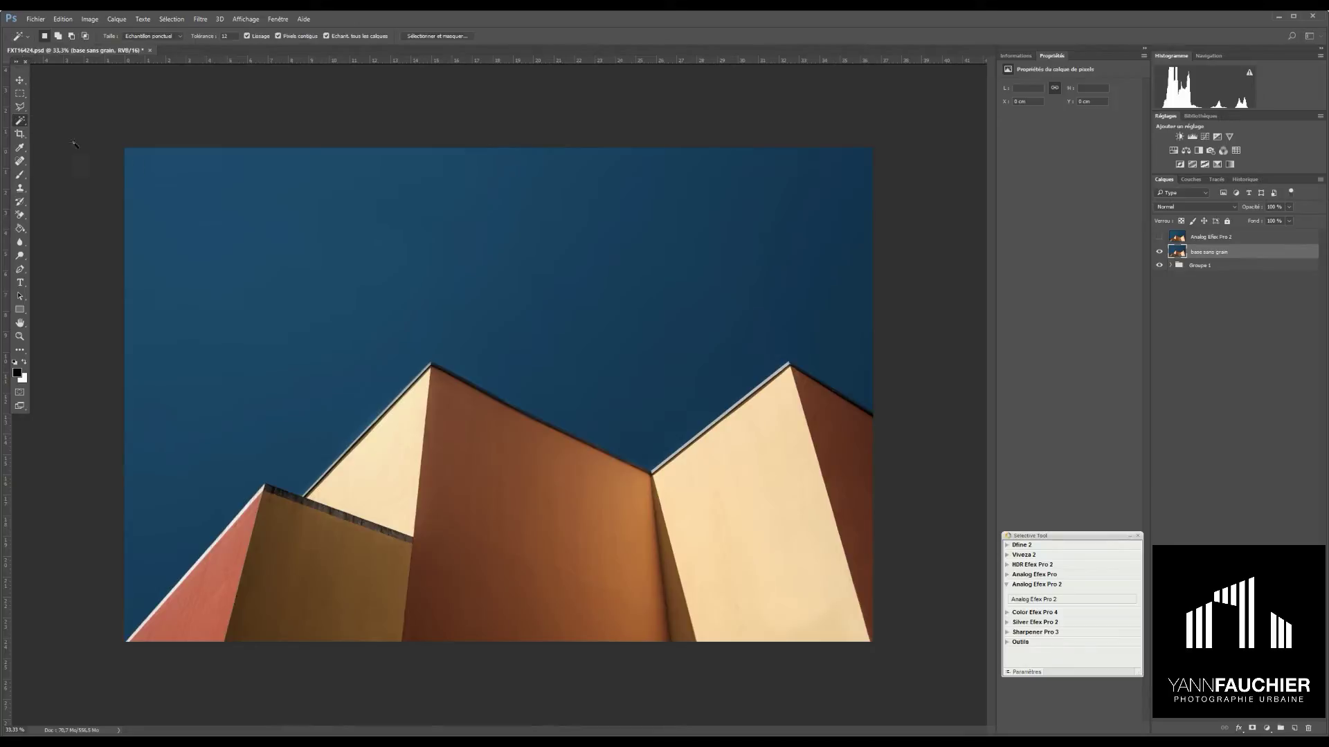
{"action": "left_click", "coordinate": [460, 299]}
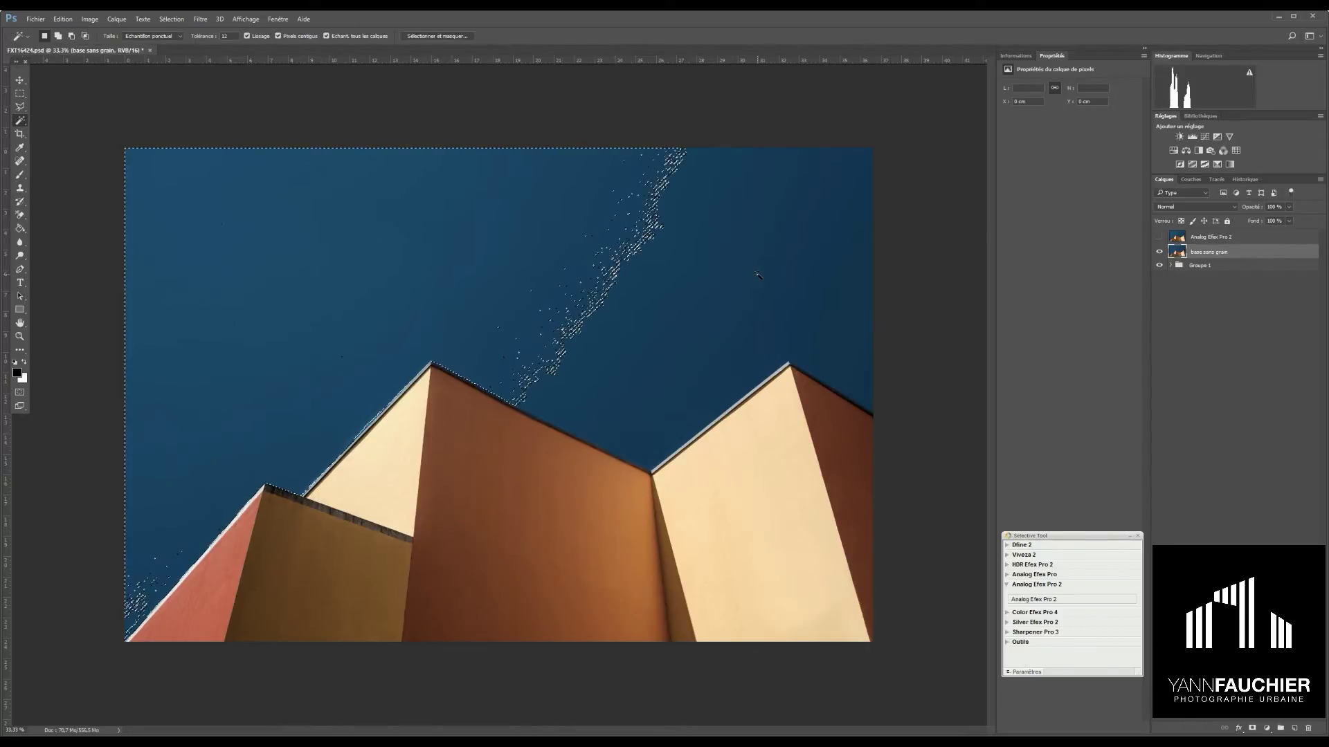
{"action": "left_click", "coordinate": [687, 281], "text": "shift"}
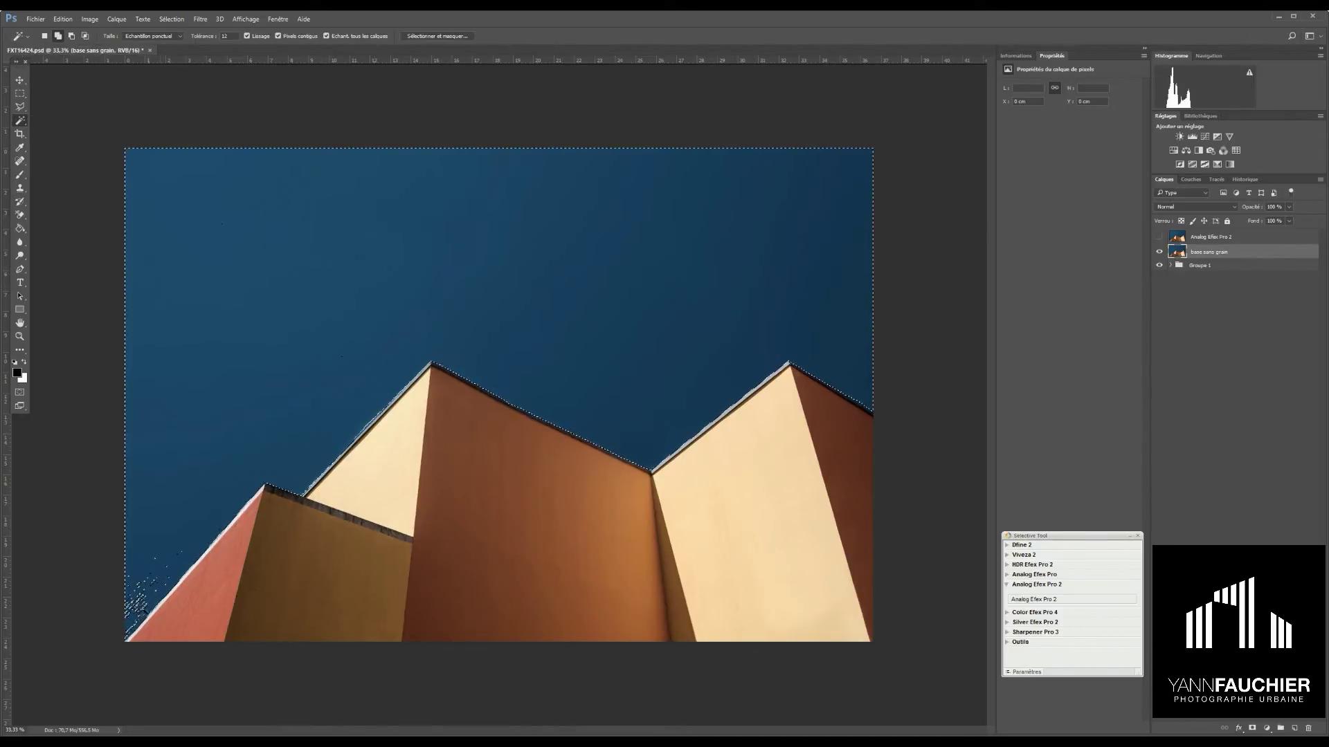
{"action": "left_click", "coordinate": [135, 616], "text": "shift"}
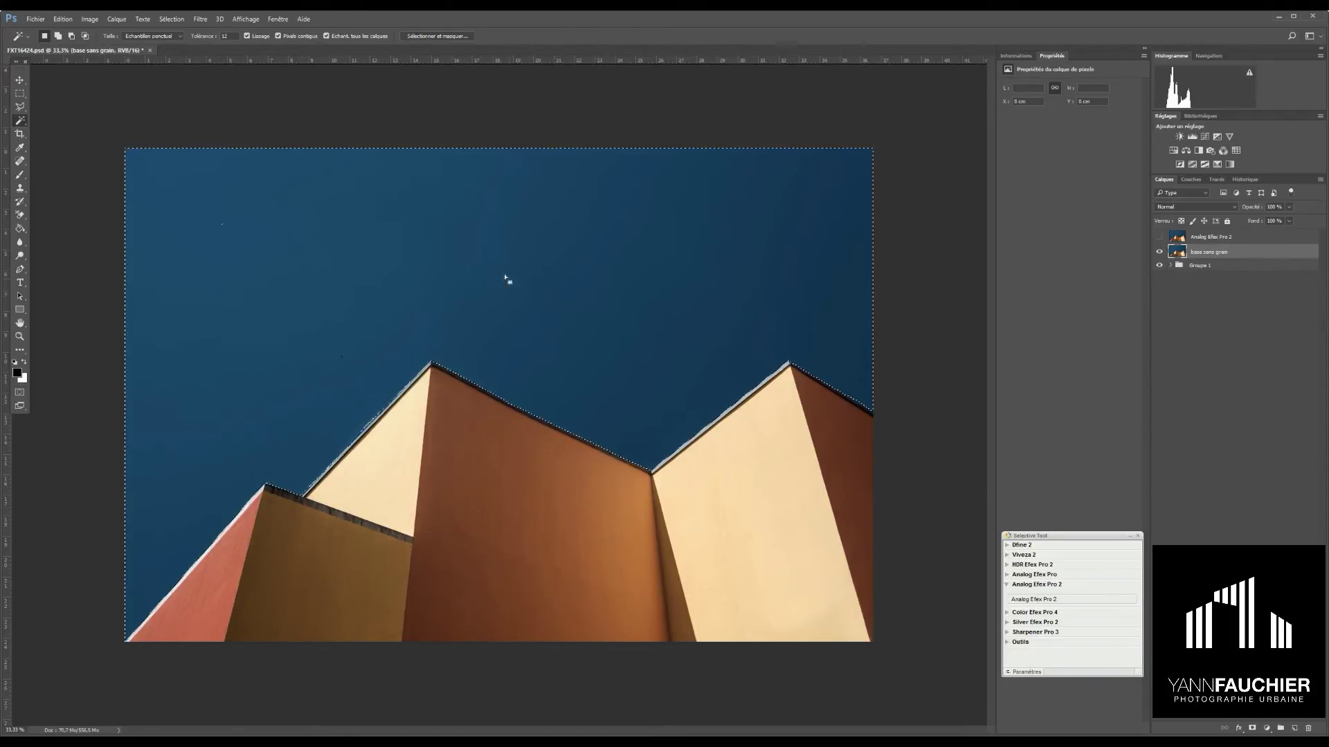
{"action": "right_click", "coordinate": [25, 123]}
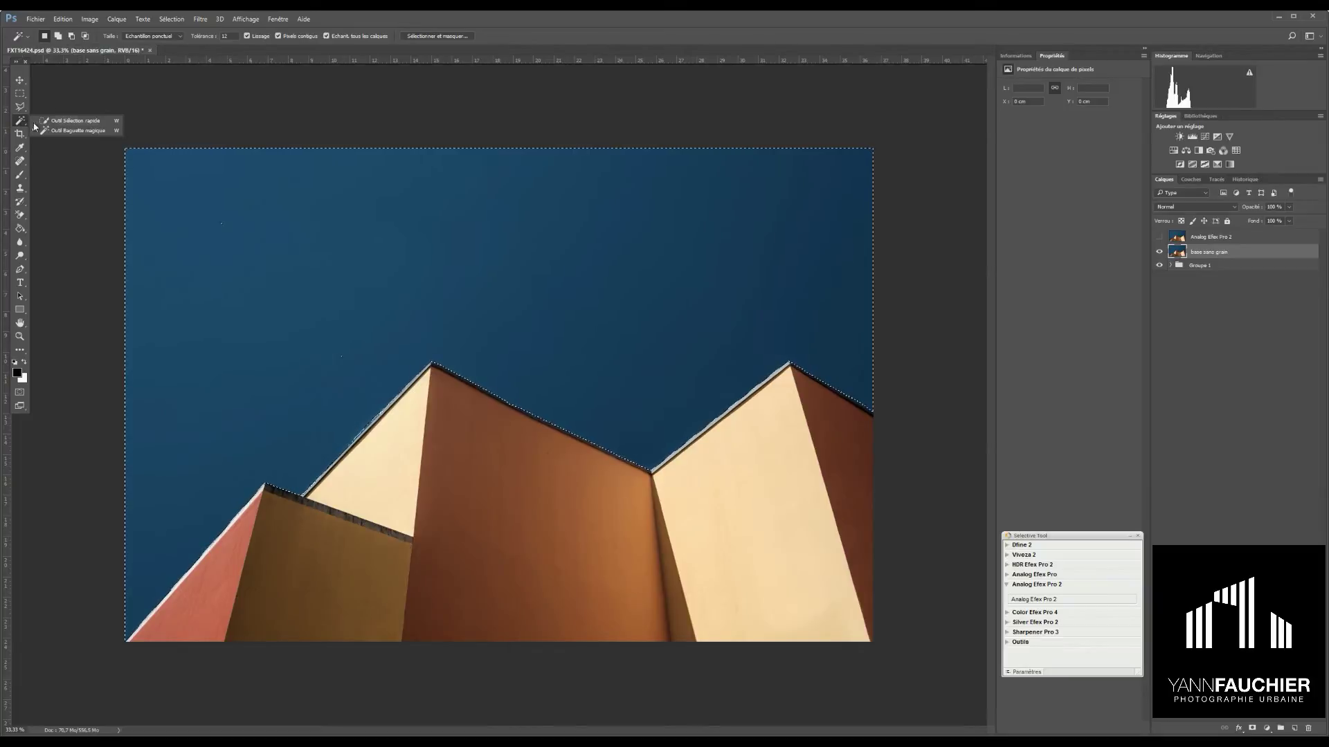
{"action": "left_click", "coordinate": [52, 121]}
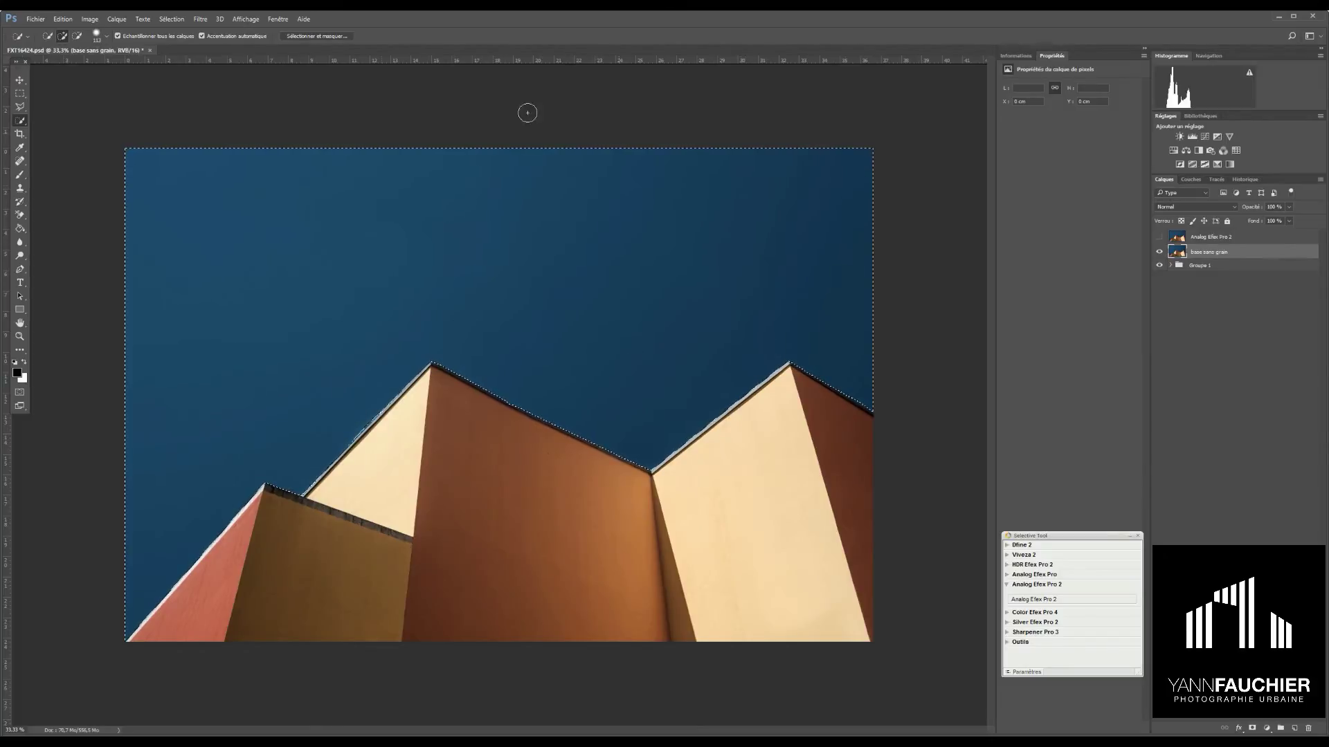
Show the Analog Efex Pro 2 layer, add a layer mask from the sky selection, and inspect the mask on its own
{"action": "left_click", "coordinate": [1159, 237]}
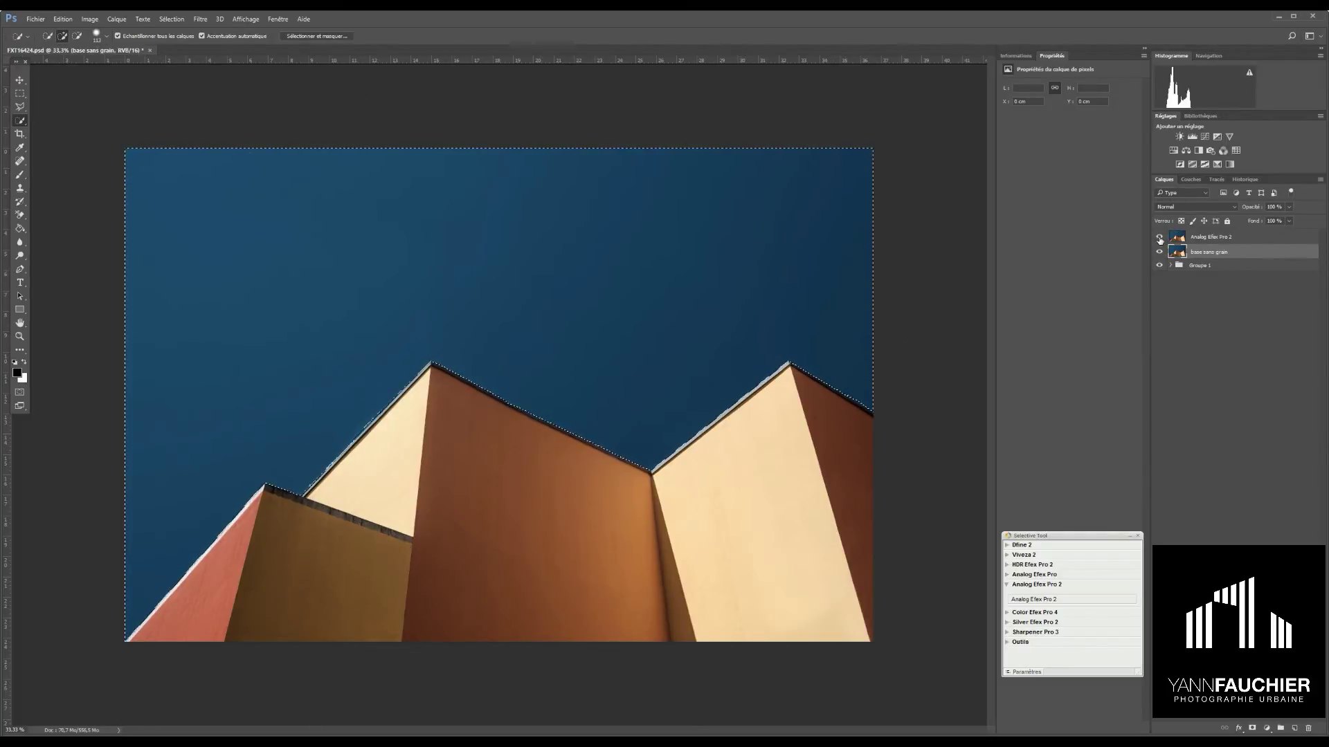
{"action": "left_click", "coordinate": [1174, 237]}
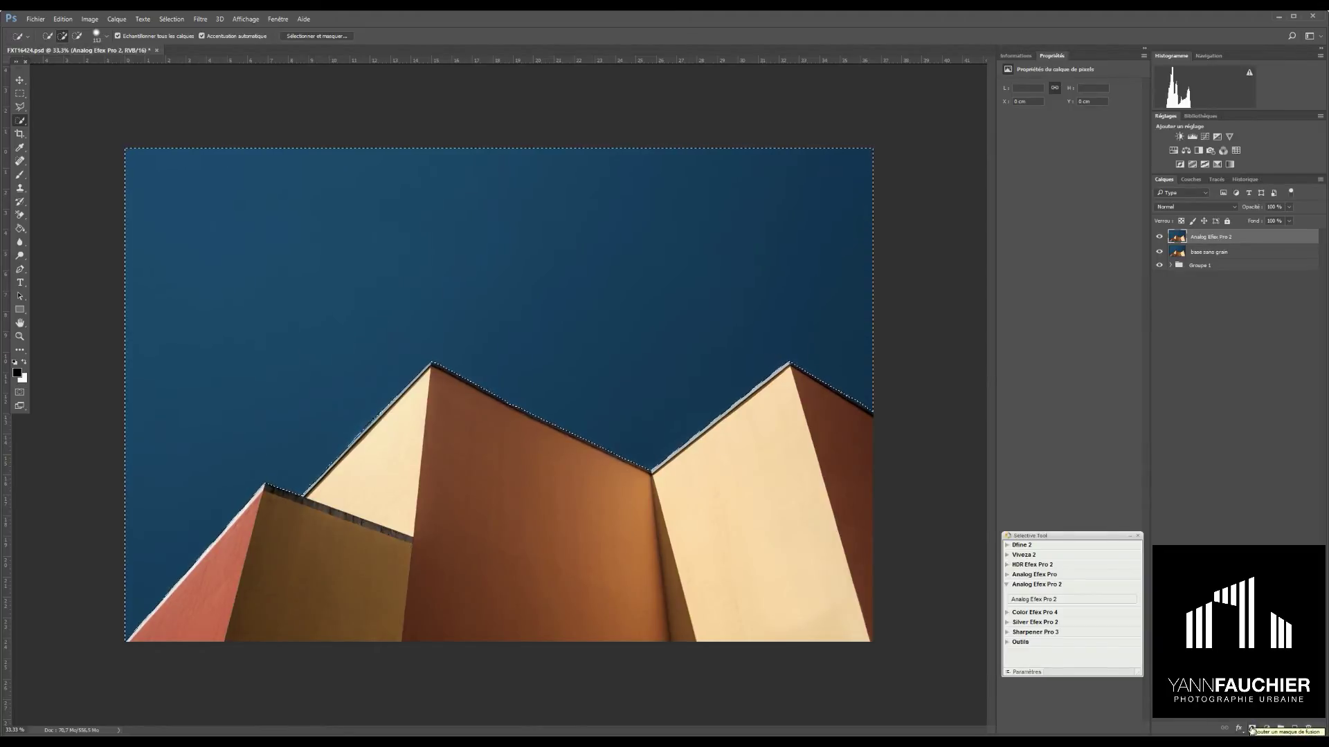
{"action": "left_click", "coordinate": [1252, 729]}
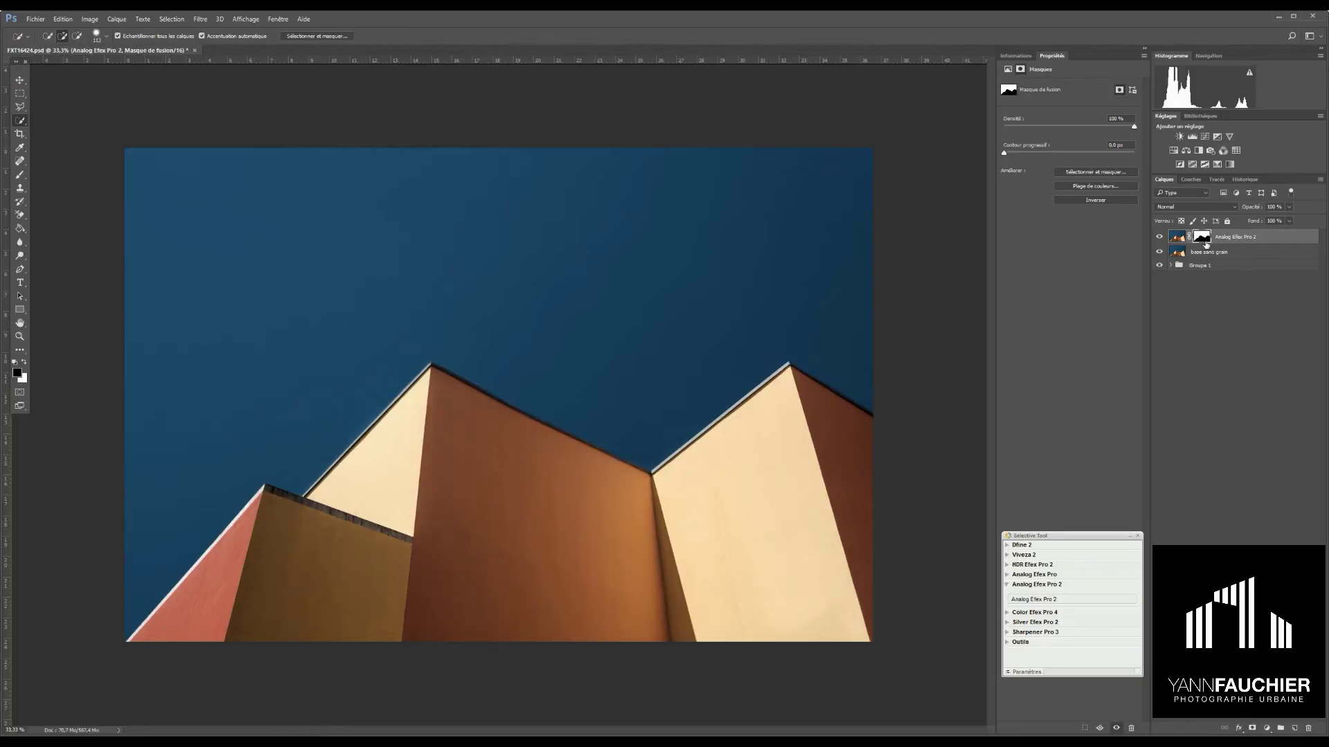
{"action": "left_click", "coordinate": [1203, 239], "text": "alt"}
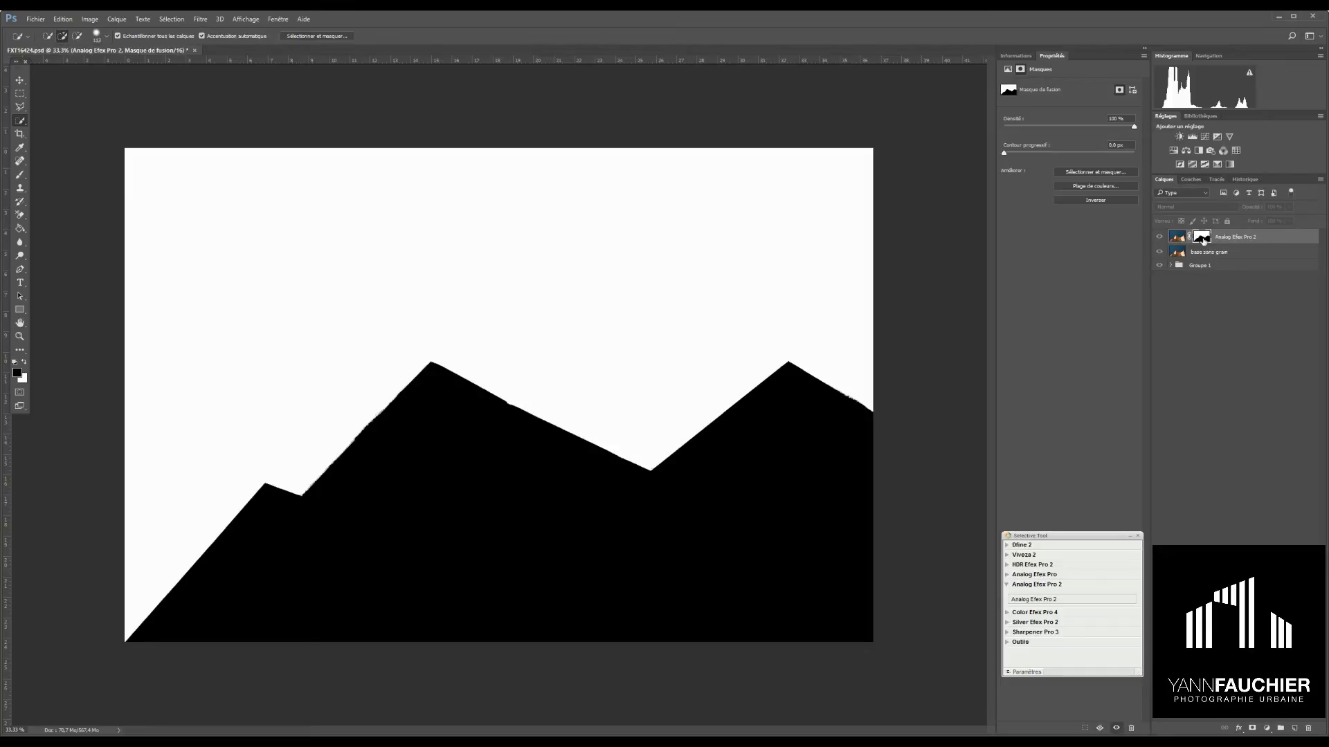
{"action": "left_click", "coordinate": [1202, 239]}
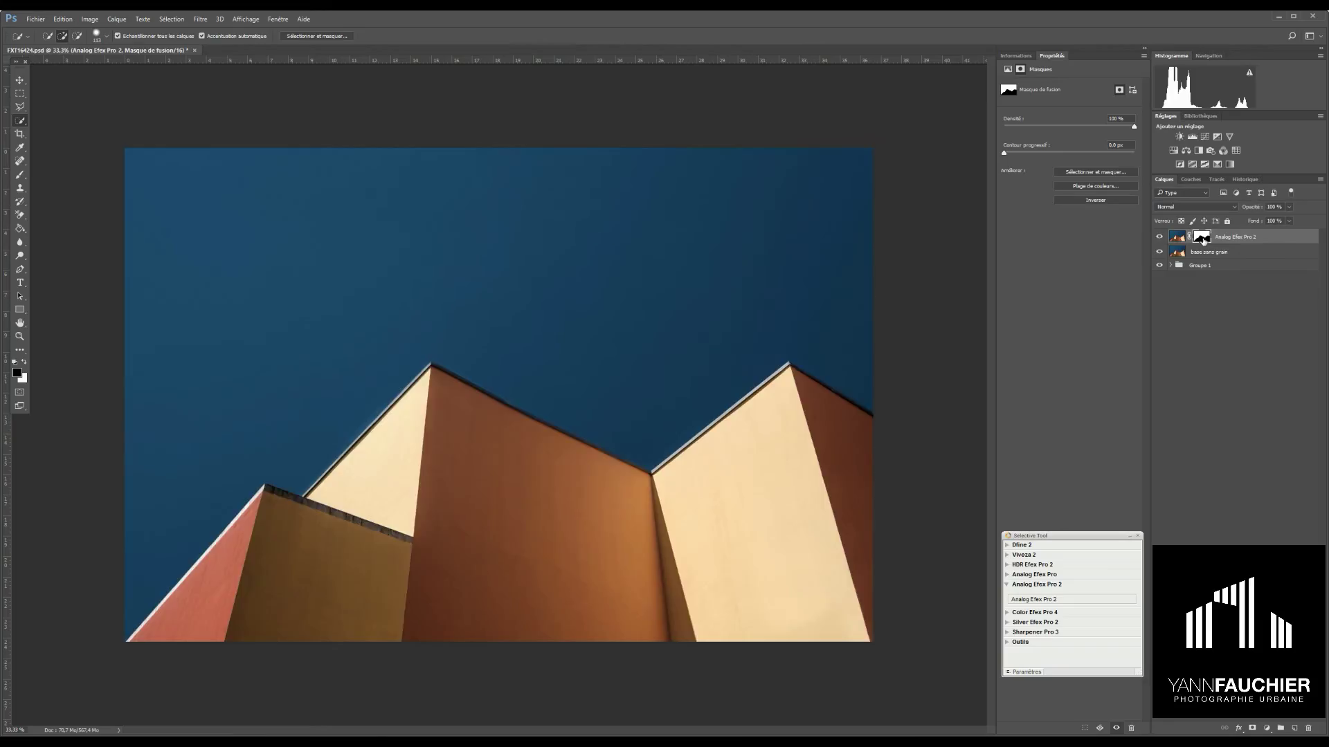
{"action": "left_click", "coordinate": [1180, 254]}
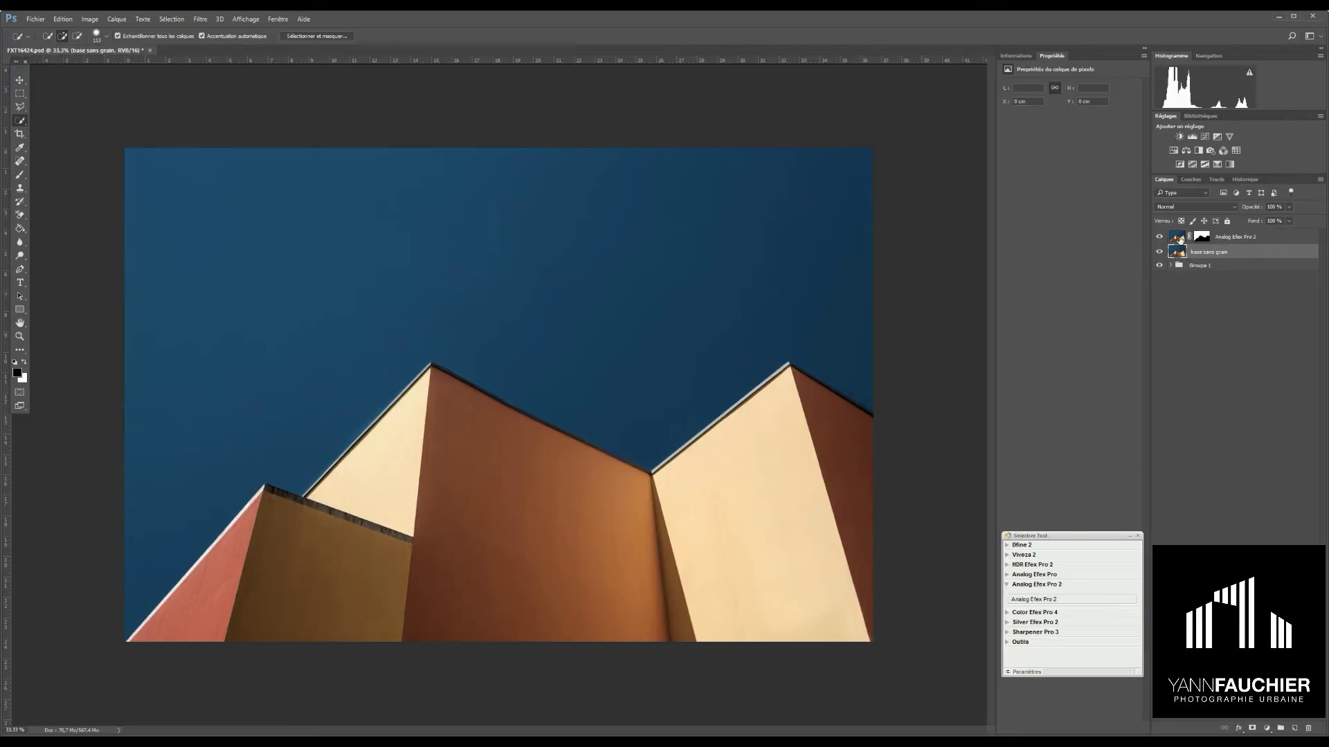
{"action": "key", "text": "alt+bracketright"}
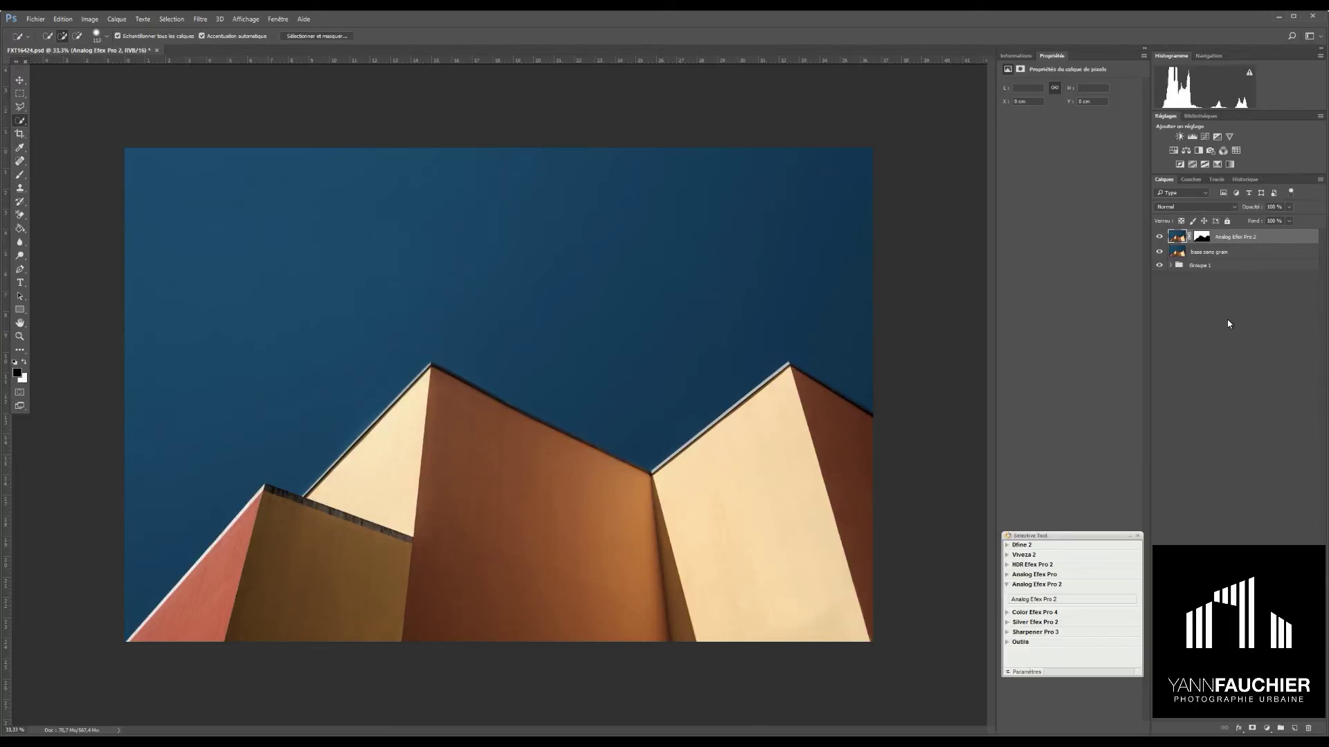
Export the image for the web as a maximum-quality JPEG with a width of 2048 px
{"action": "left_click", "coordinate": [35, 19]}
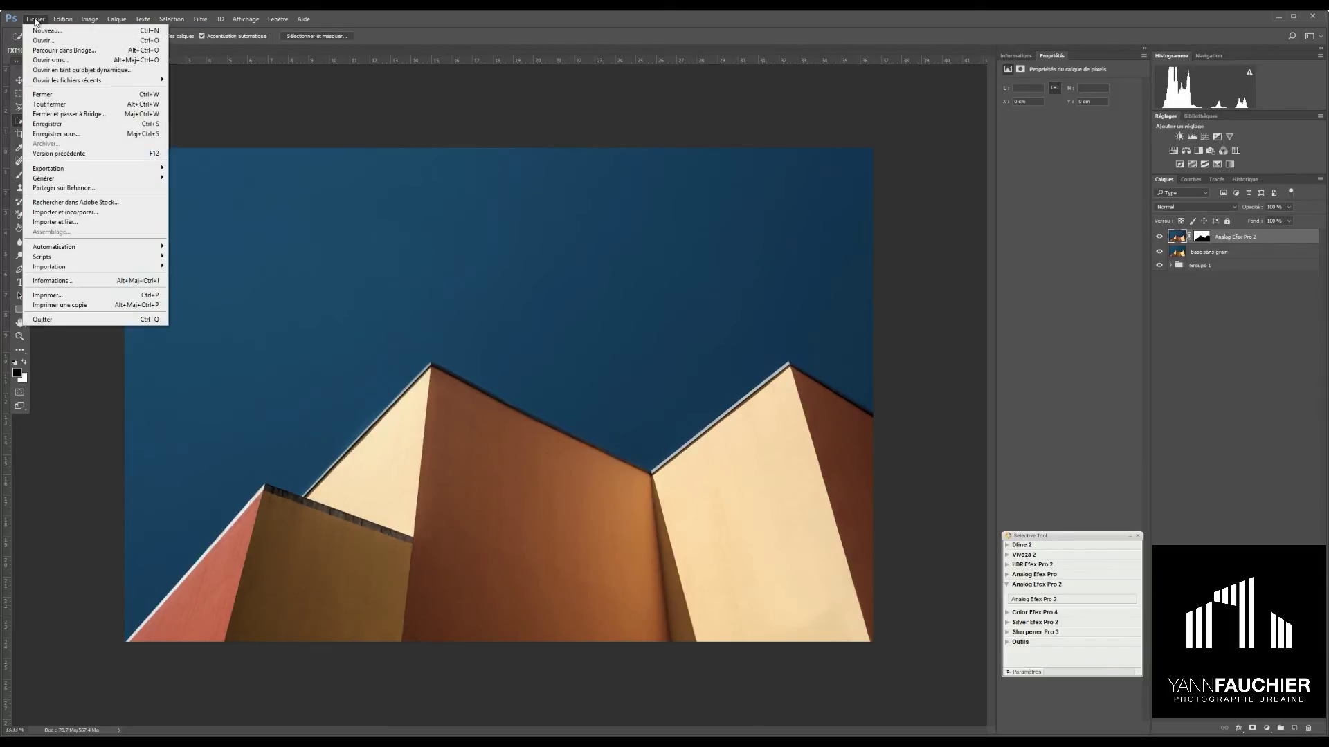
{"action": "mouse_move", "coordinate": [90, 169]}
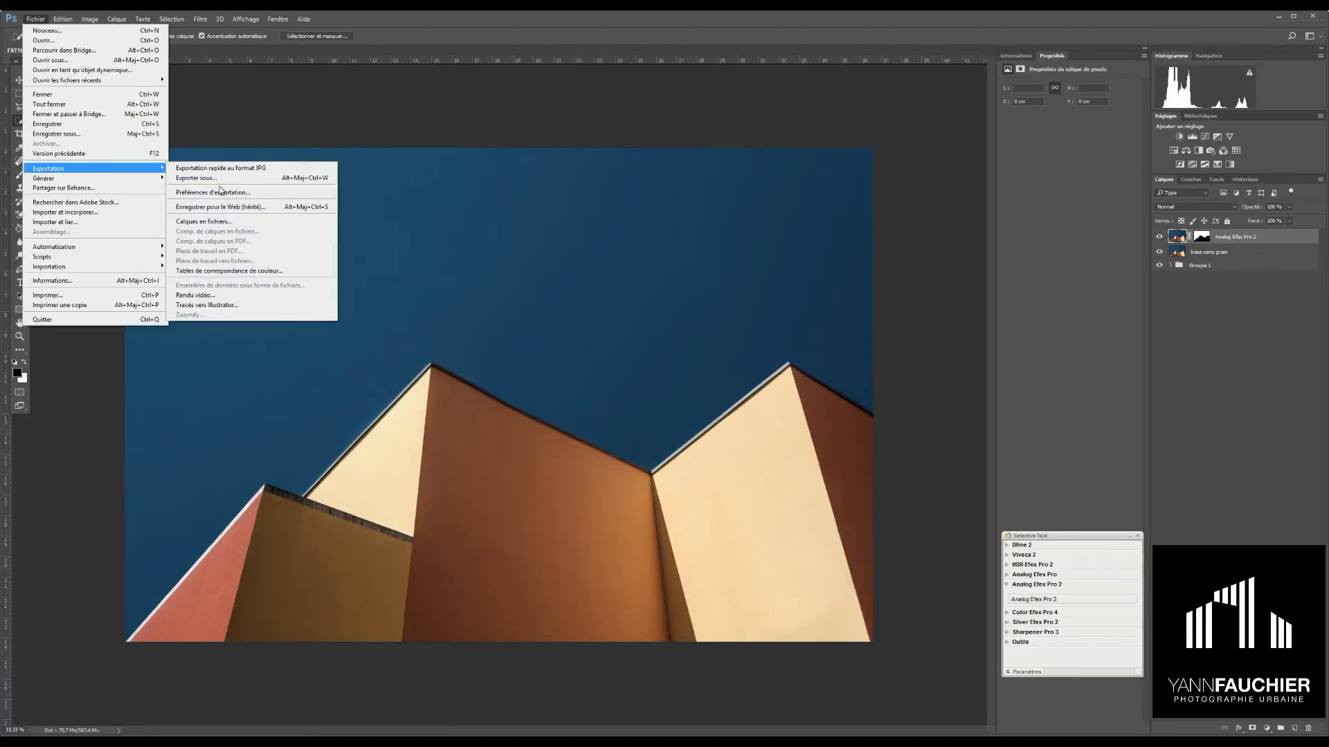
{"action": "left_click", "coordinate": [220, 207]}
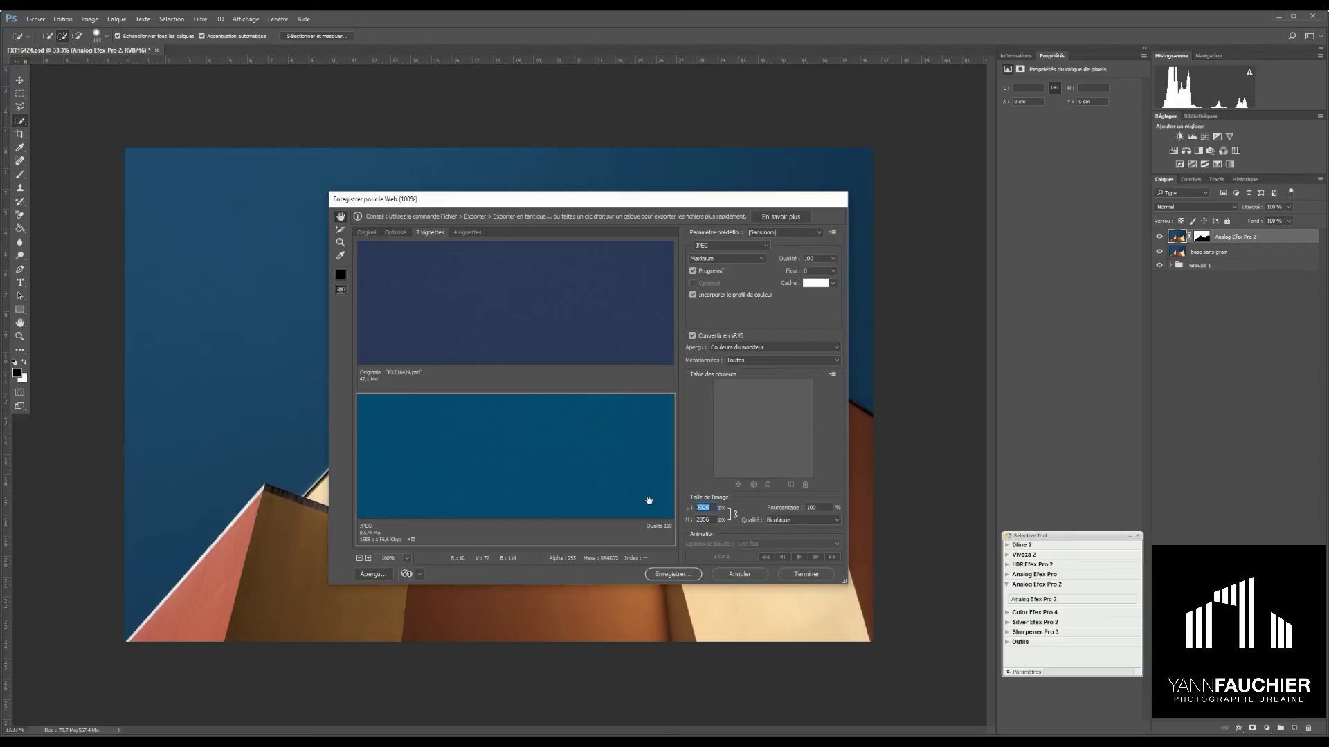
{"action": "type", "text": "2048"}
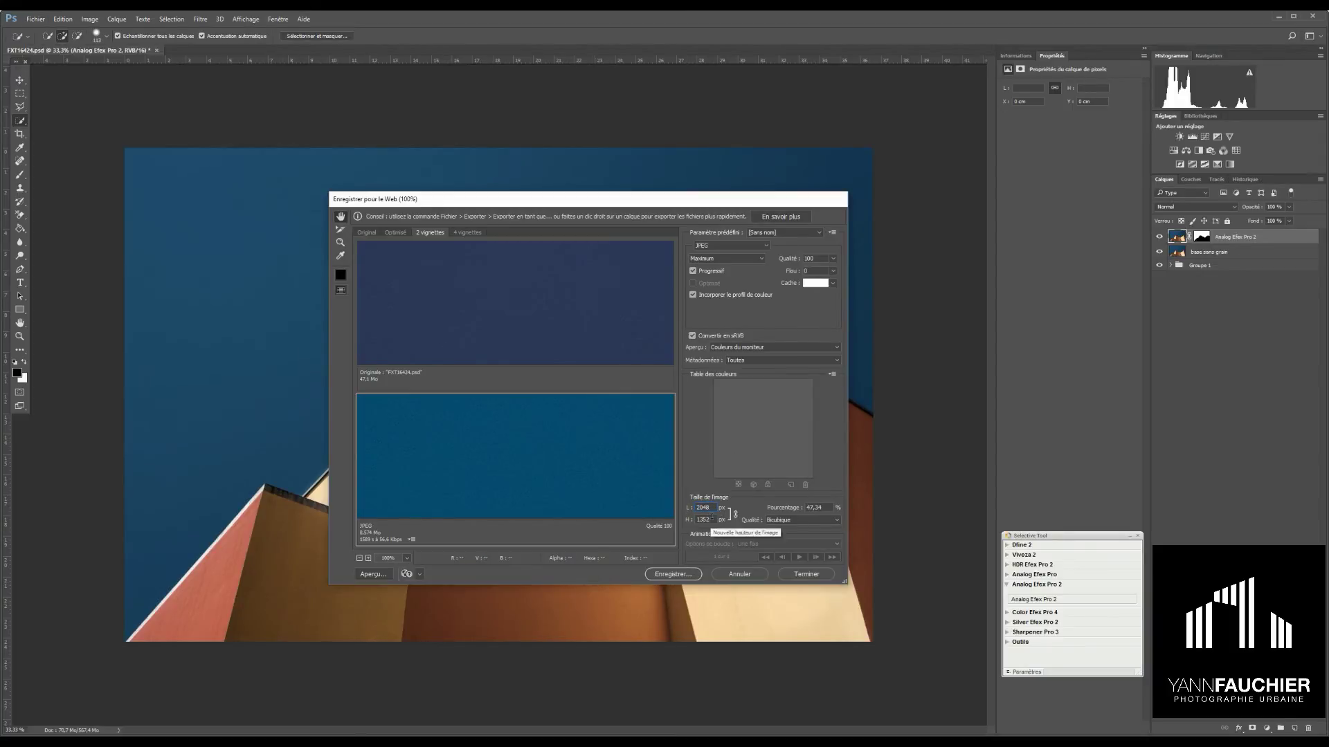
{"action": "key", "text": "Tab"}
{"action": "left_click", "coordinate": [666, 576]}
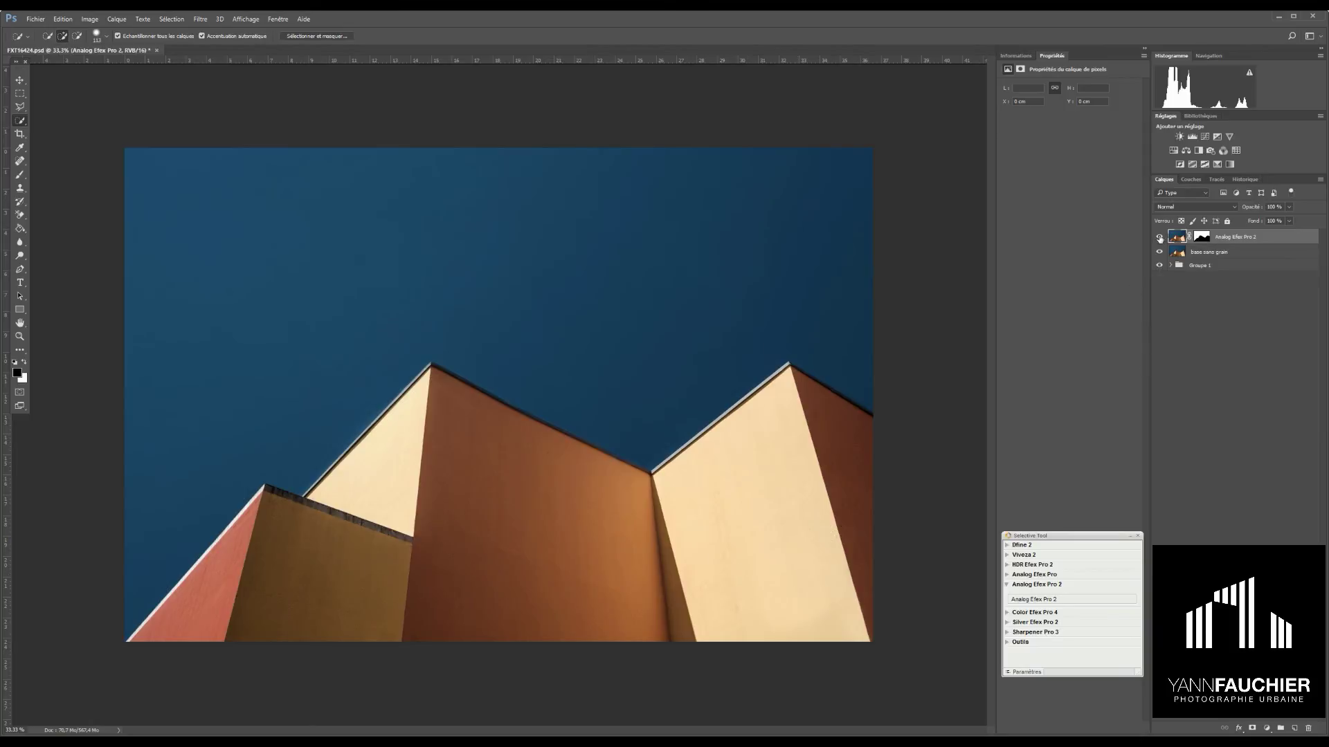
Delete the masked Analog Efex Pro 2 layer
{"action": "right_click", "coordinate": [1239, 236]}
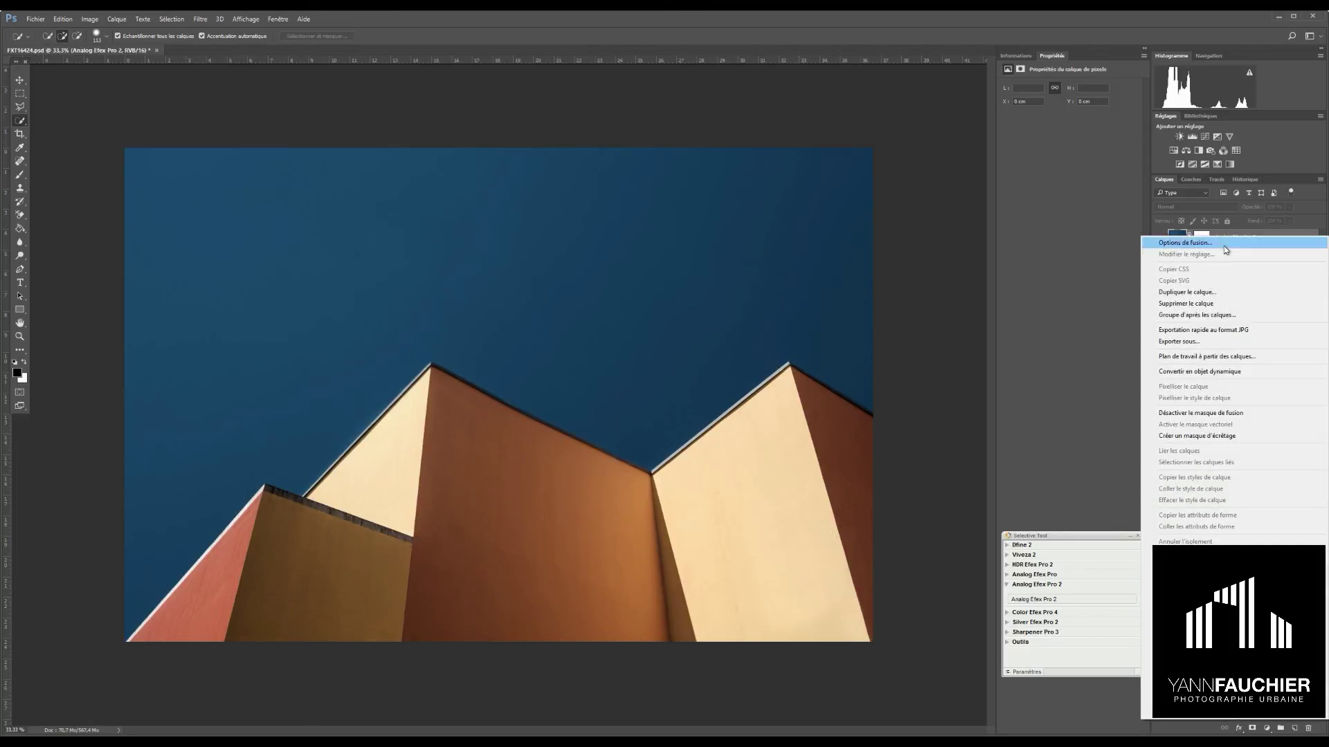
{"action": "left_click", "coordinate": [1185, 305]}
{"action": "left_click", "coordinate": [609, 283]}
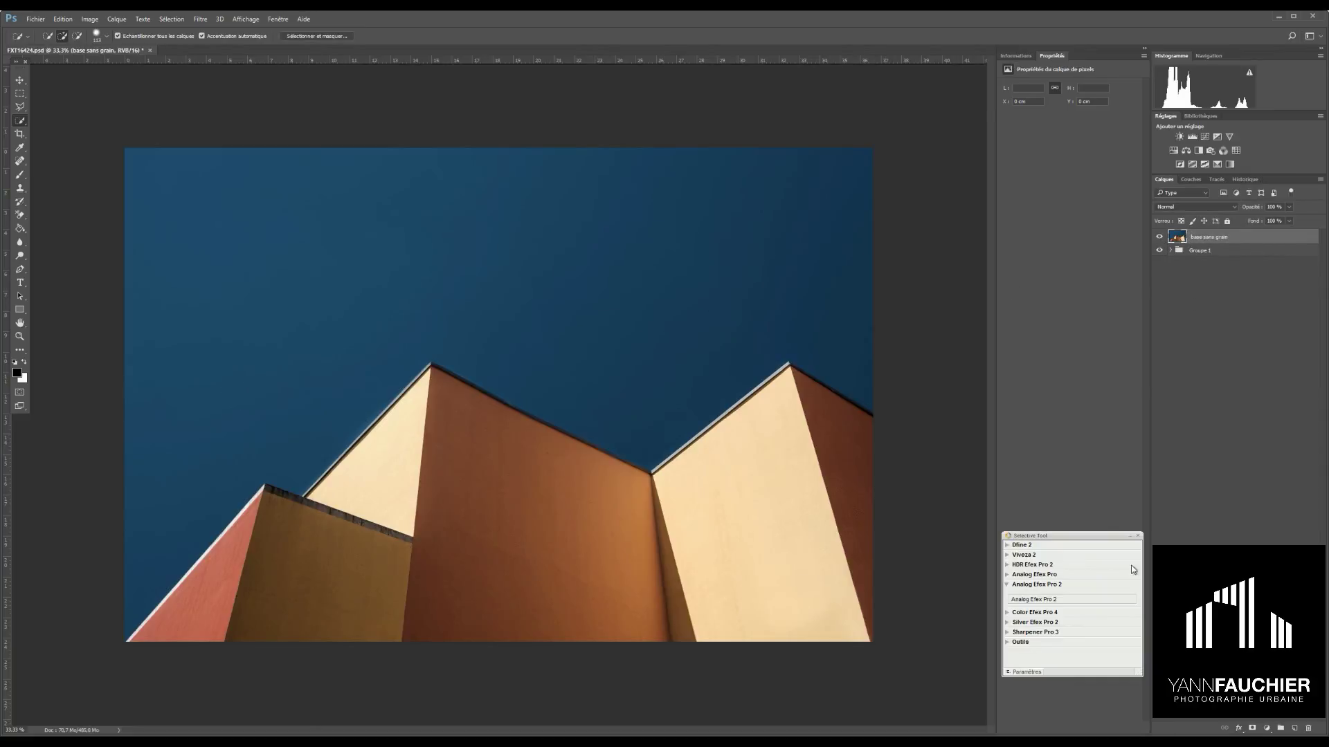
Reapply Analog Efex Pro 2 to the base sans grain layer with the Grain neutre preset, checking its film type settings
{"action": "left_click", "coordinate": [1047, 599]}
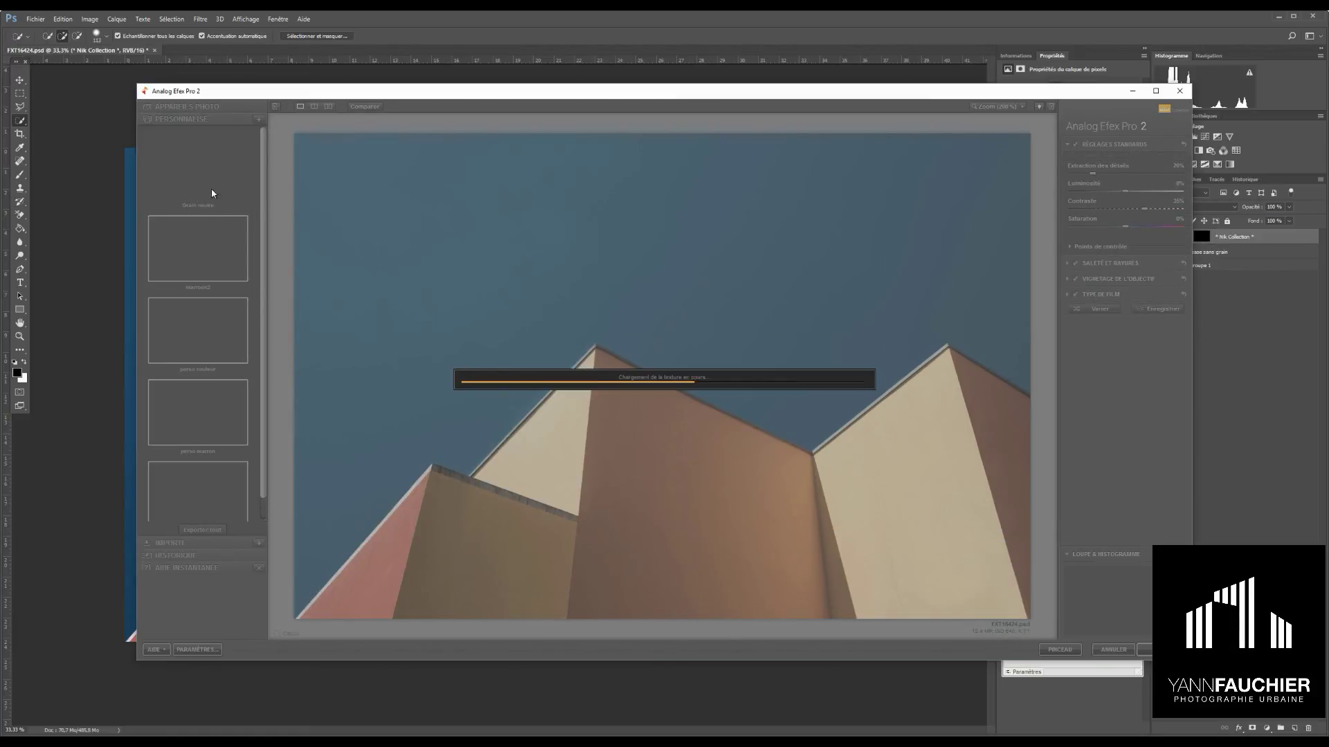
{"action": "mouse_move", "coordinate": [202, 170]}
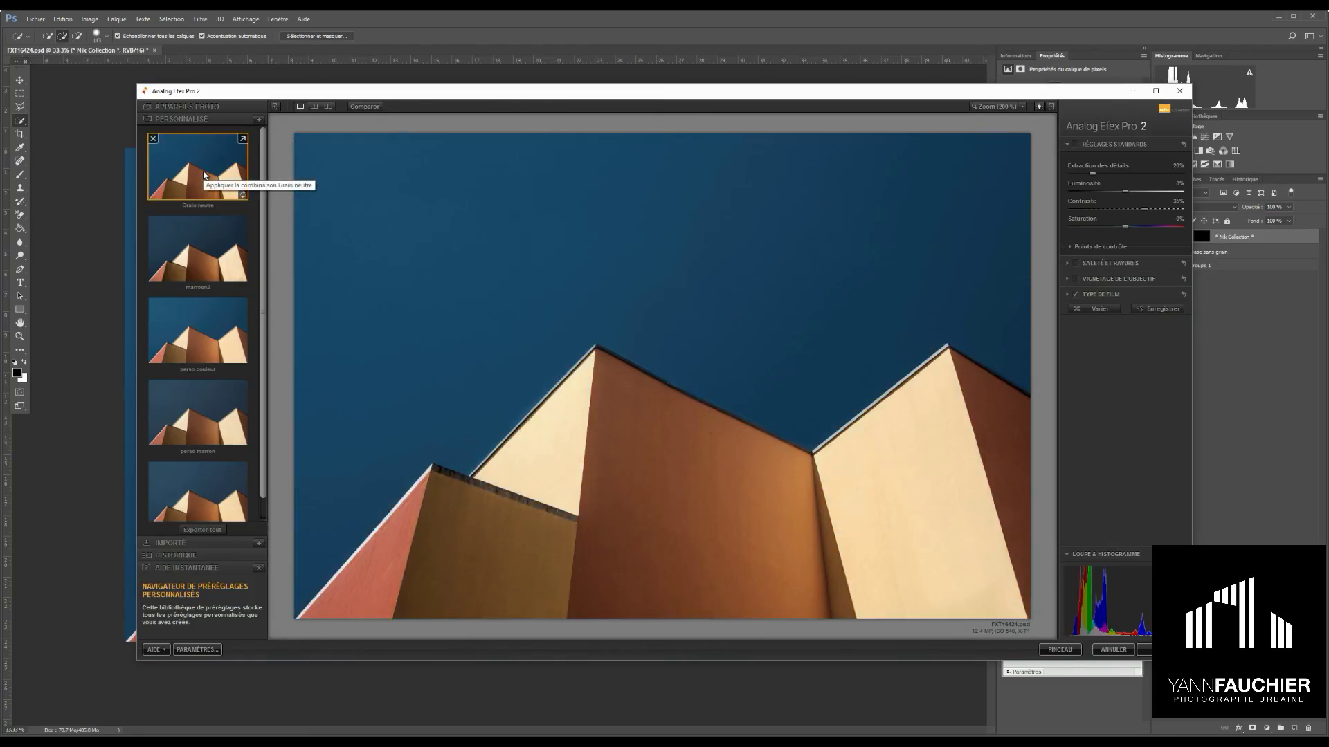
{"action": "left_click", "coordinate": [1107, 292]}
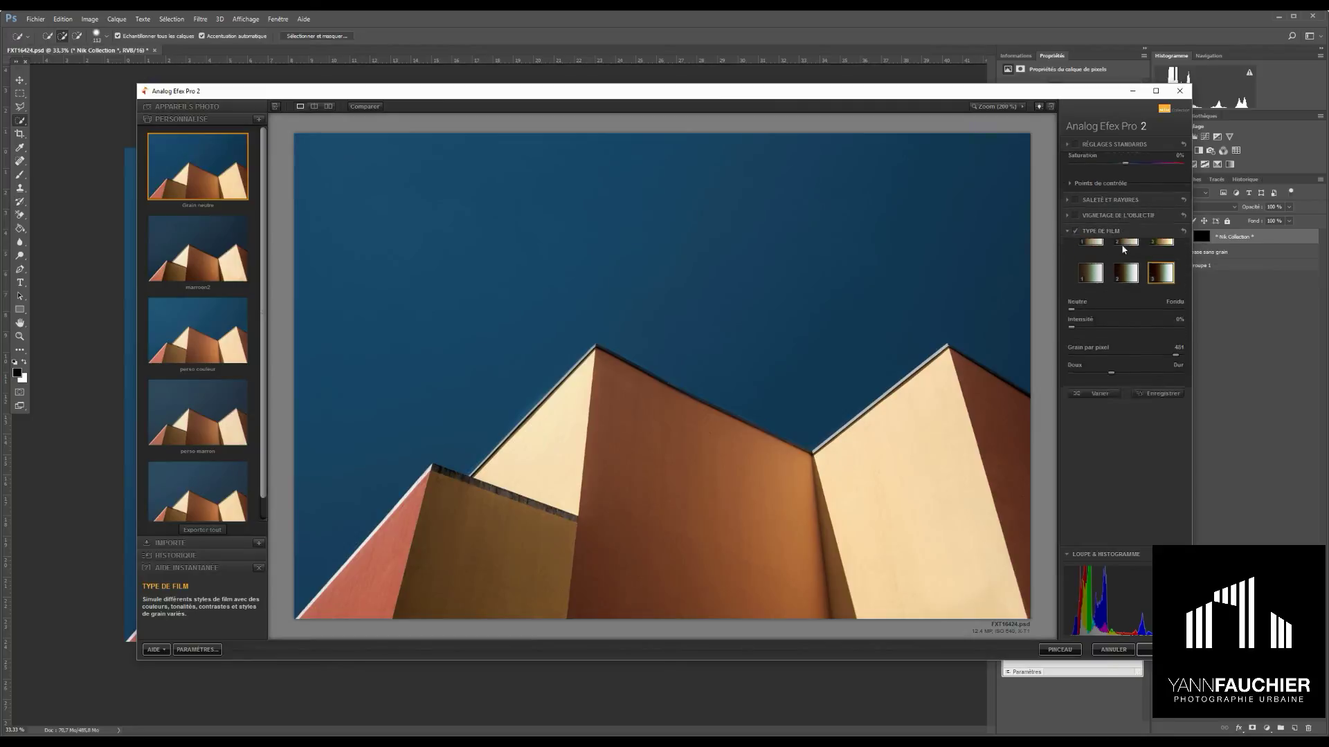
{"action": "left_click", "coordinate": [1145, 649]}
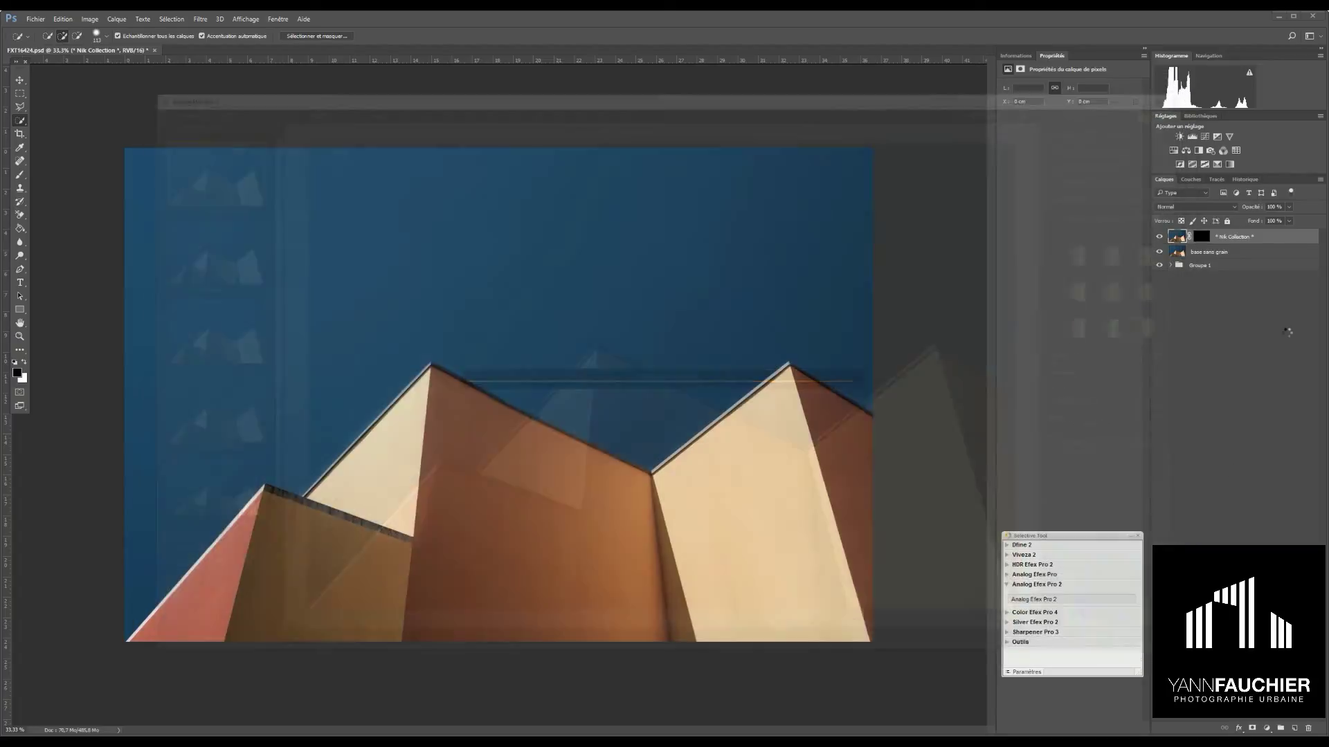
Select the whole sky on the base sans grain layer with the Magic Wand, completing missed spots with the Quick Selection tool
{"action": "left_click", "coordinate": [1220, 253]}
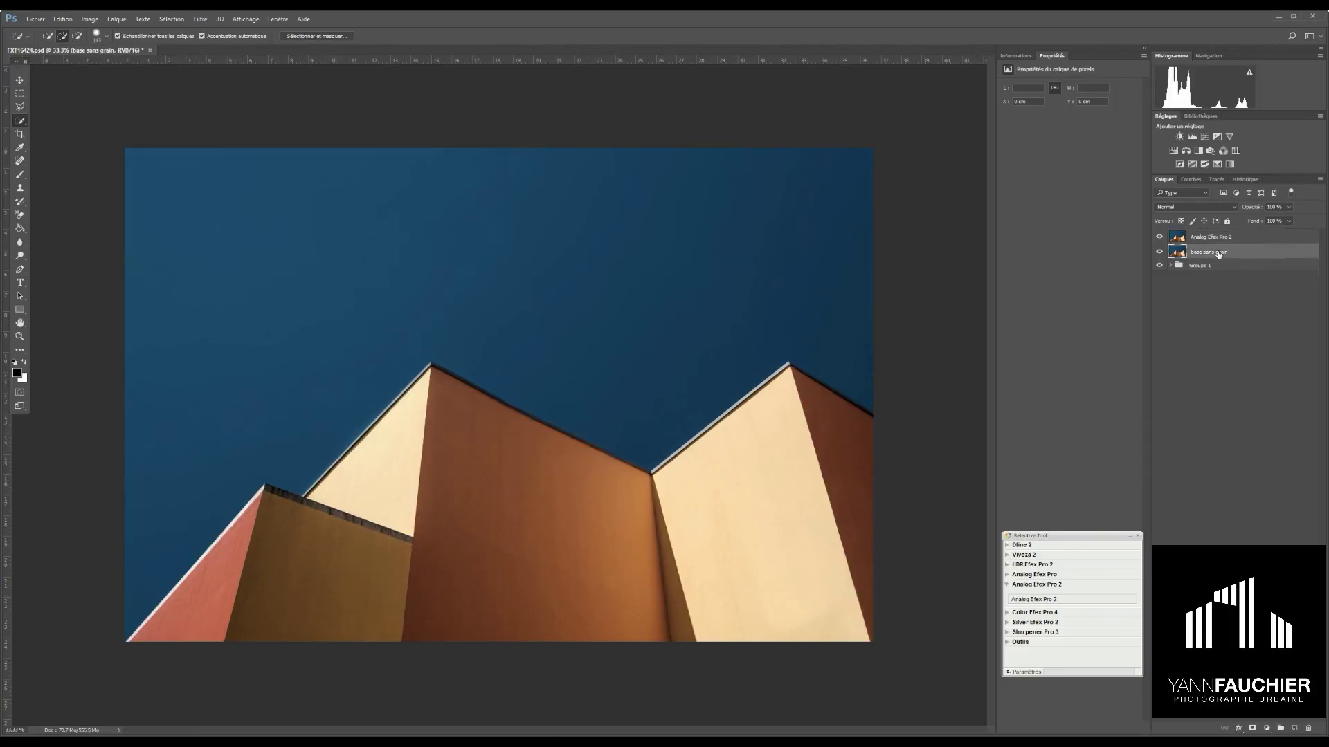
{"action": "right_click", "coordinate": [20, 122]}
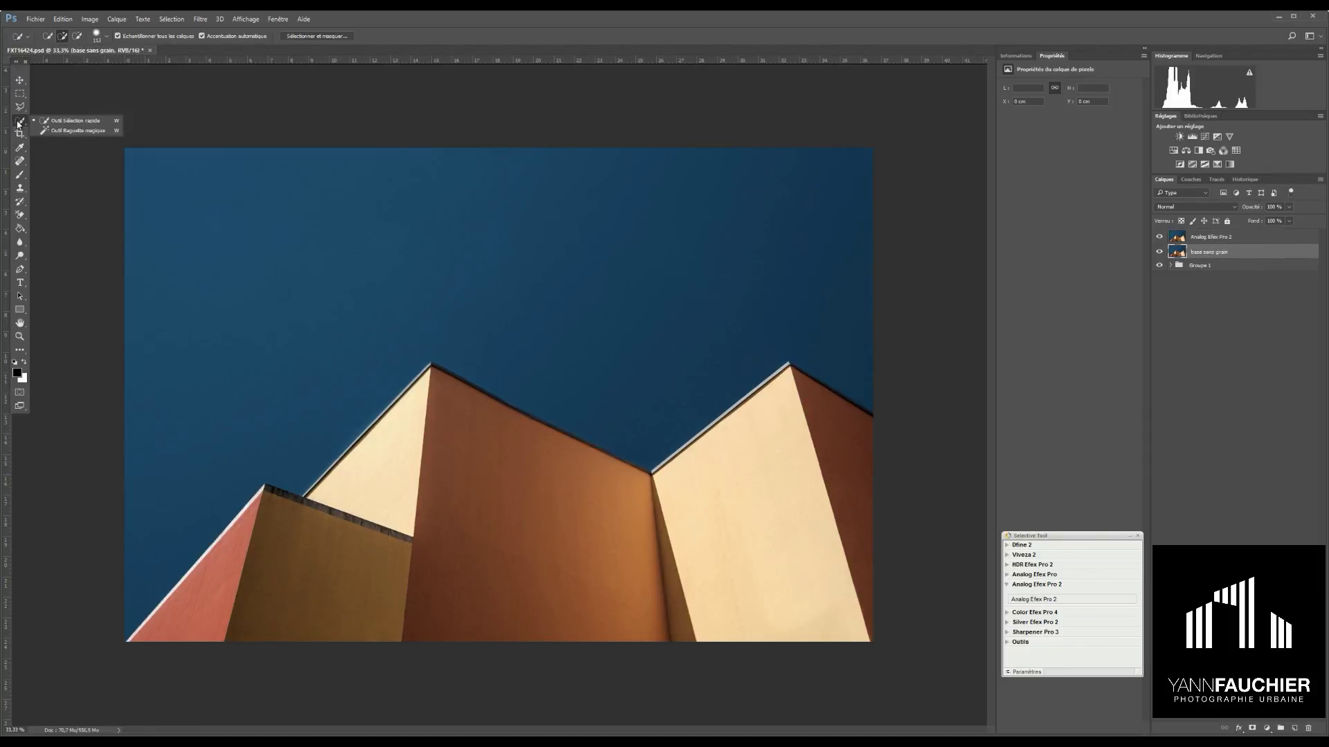
{"action": "left_click", "coordinate": [63, 133]}
{"action": "left_click", "coordinate": [581, 297]}
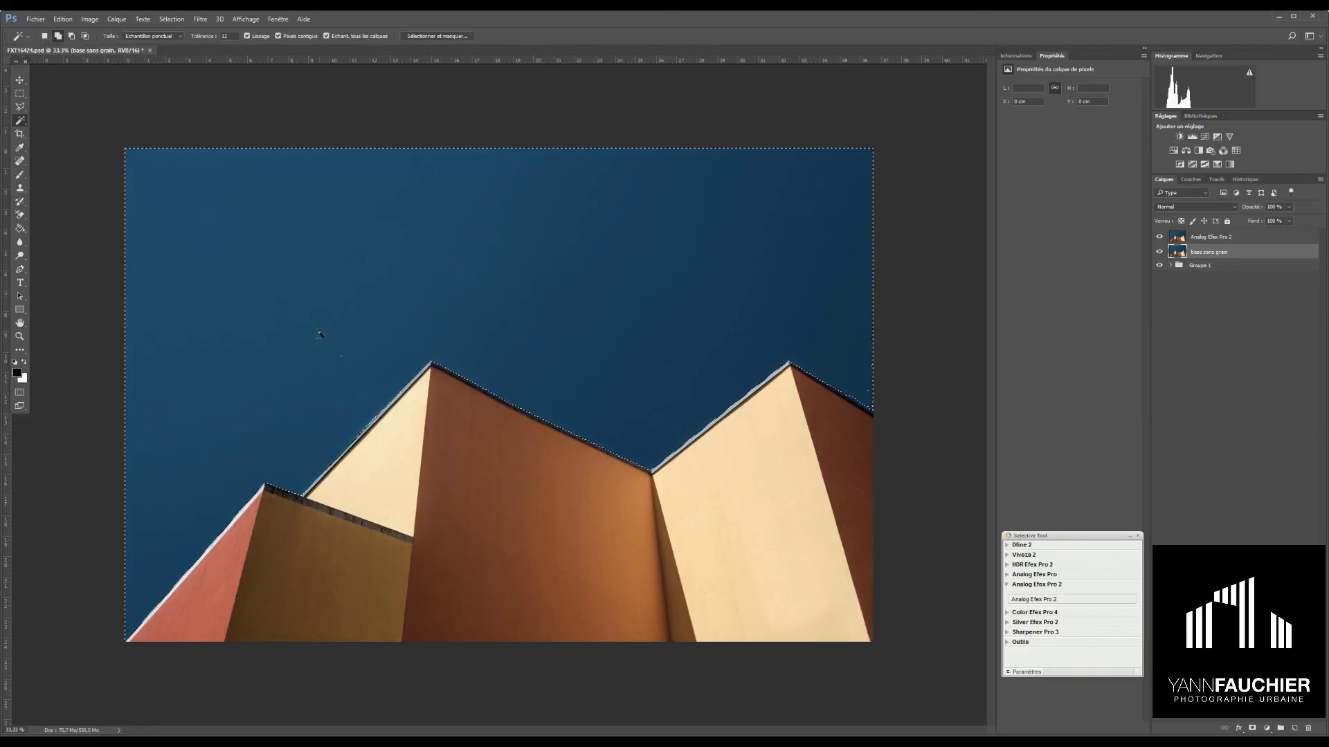
{"action": "right_click", "coordinate": [28, 125]}
{"action": "left_click", "coordinate": [45, 124]}
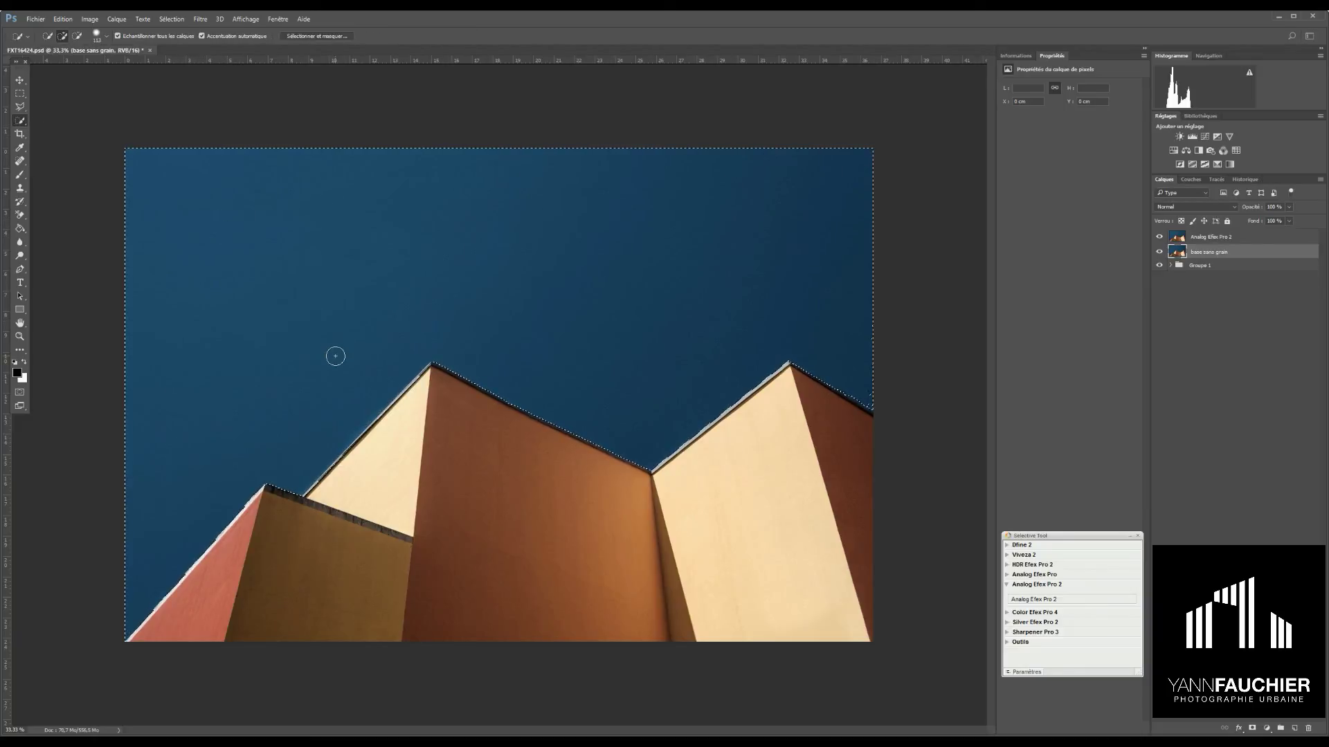
{"action": "left_click", "coordinate": [340, 356]}
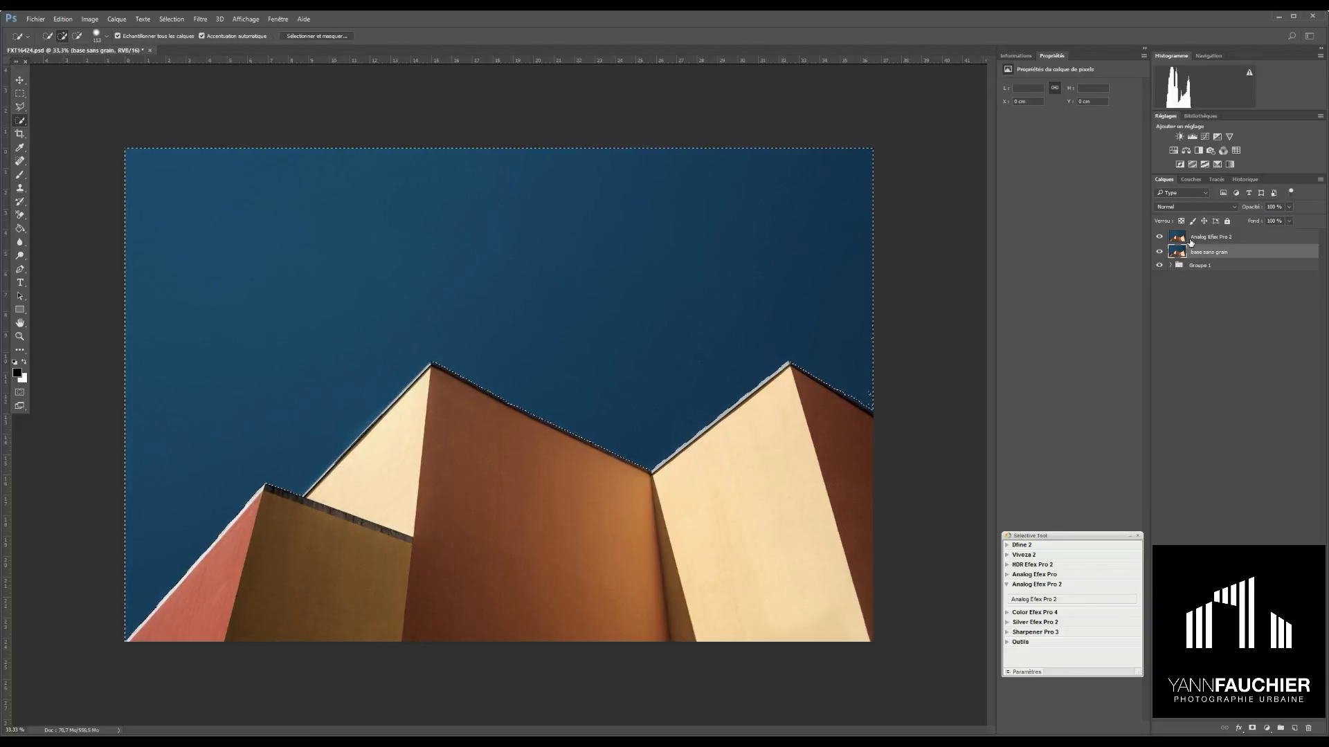
Add a layer mask to the Analog Efex Pro 2 layer from the sky selection
{"action": "key", "text": "alt+bracketright"}
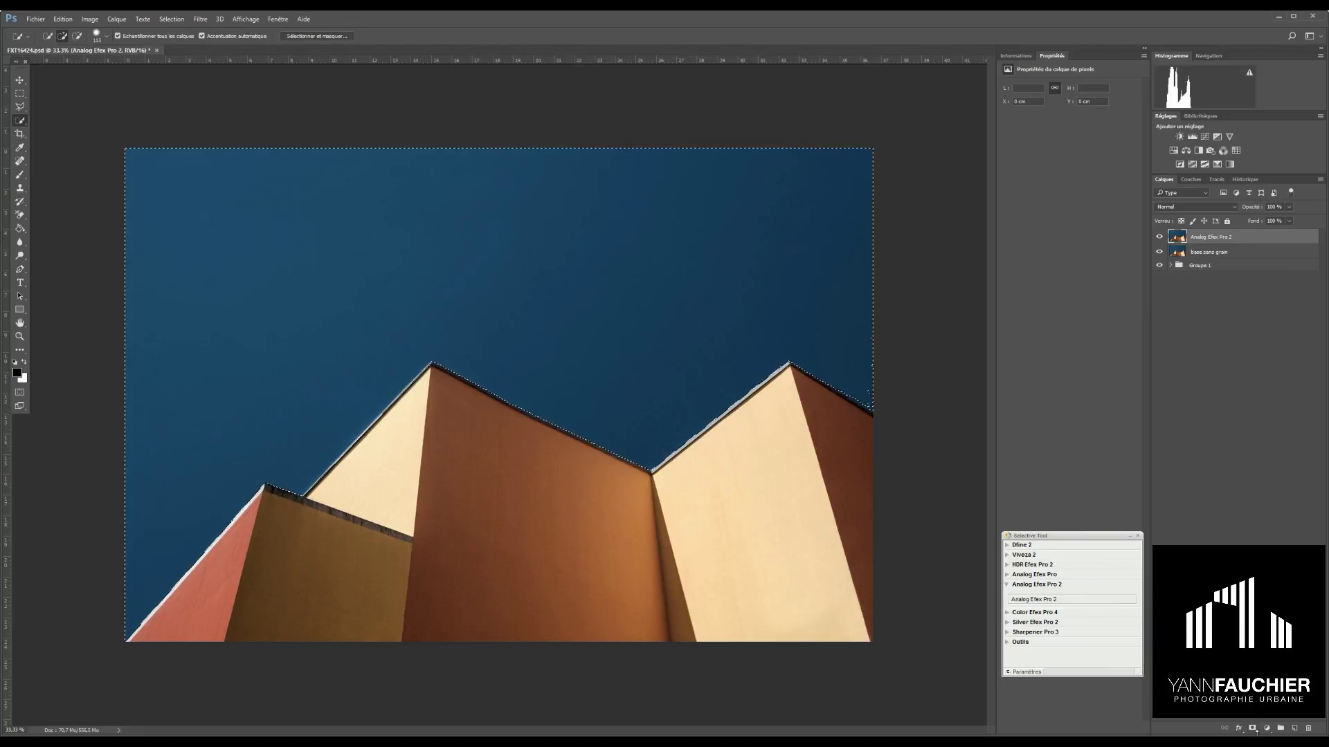
{"action": "left_click", "coordinate": [1252, 728]}
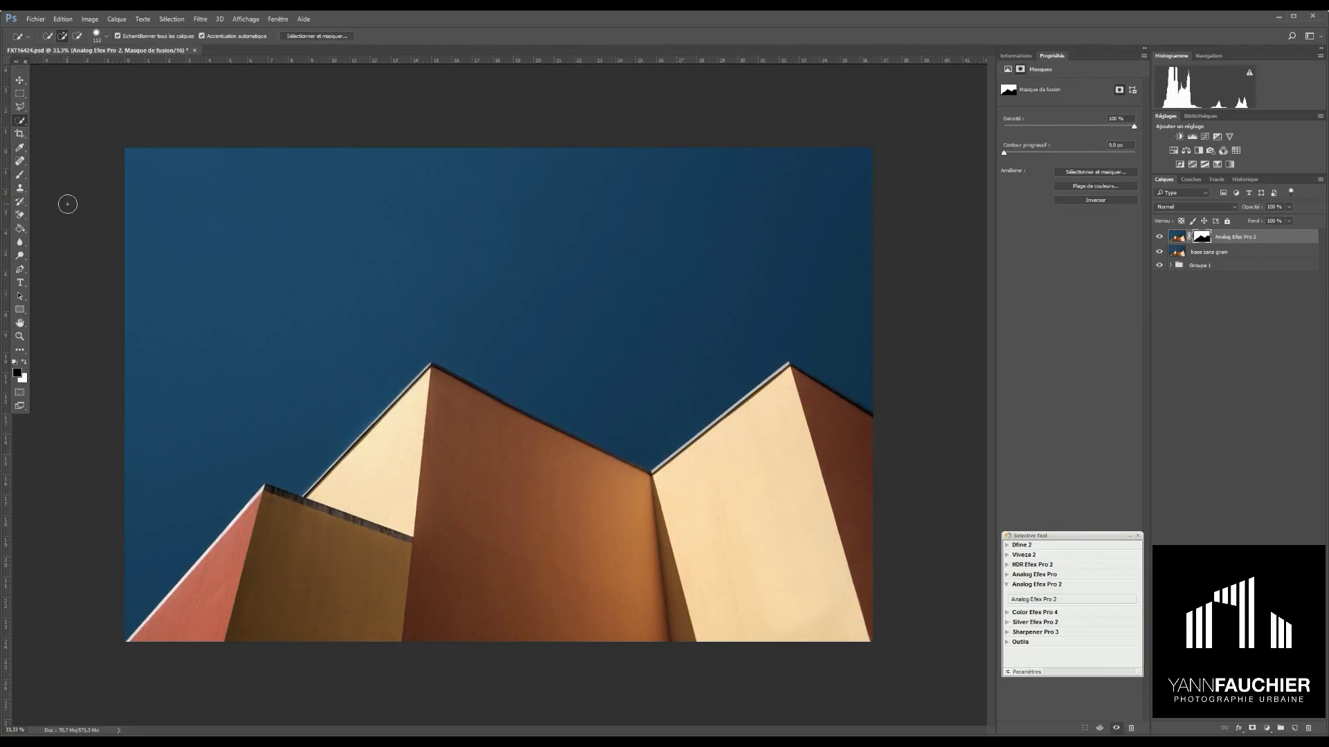
Preview the image in Save for Web as a maximum-quality JPEG with a width of 2048 px, and close without saving
{"action": "left_click", "coordinate": [36, 18]}
{"action": "mouse_move", "coordinate": [49, 171]}
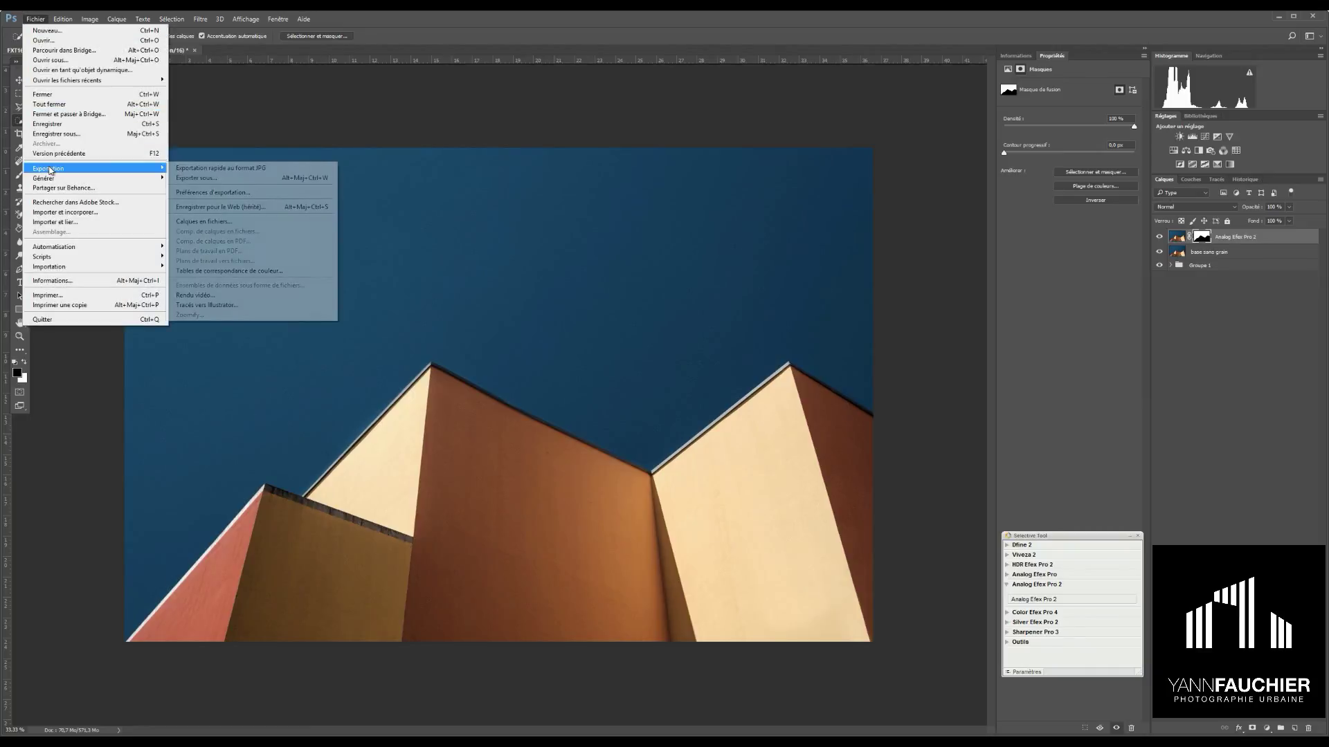
{"action": "left_click", "coordinate": [220, 207]}
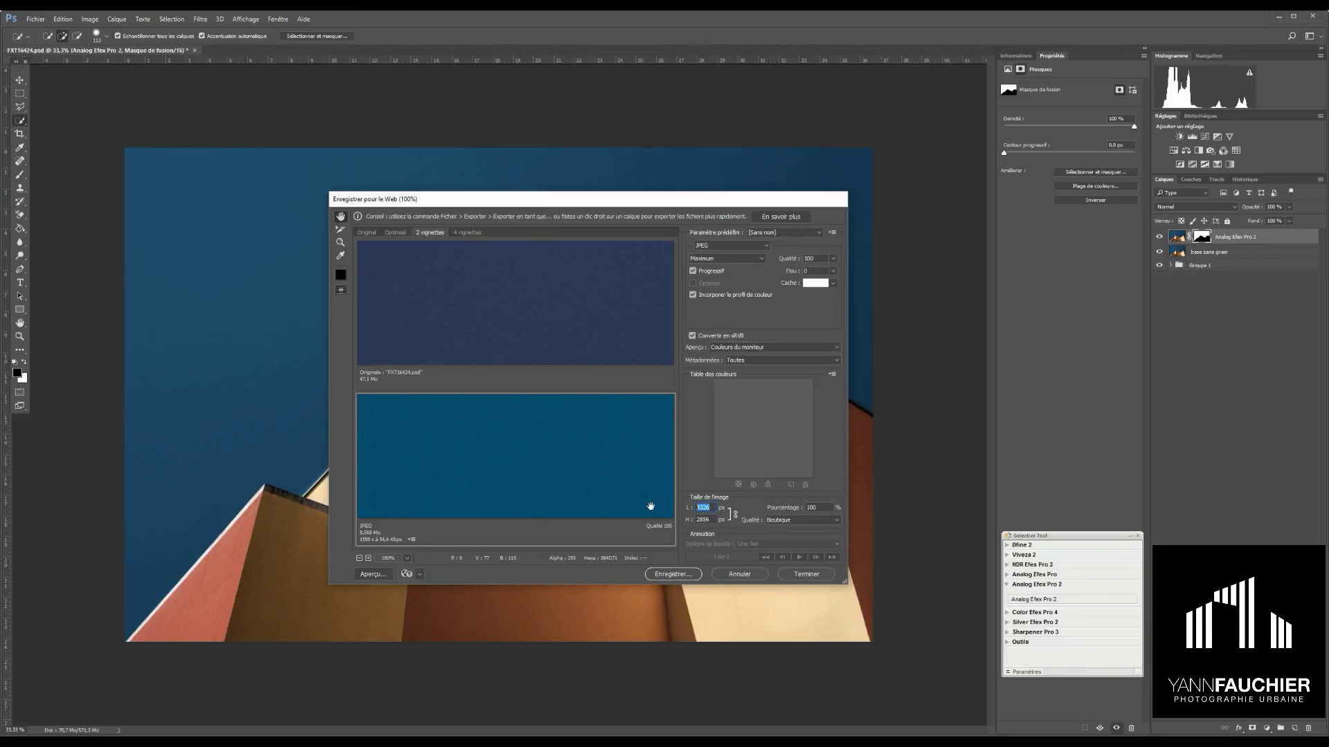
{"action": "type", "text": "2048"}
{"action": "left_click", "coordinate": [741, 574]}
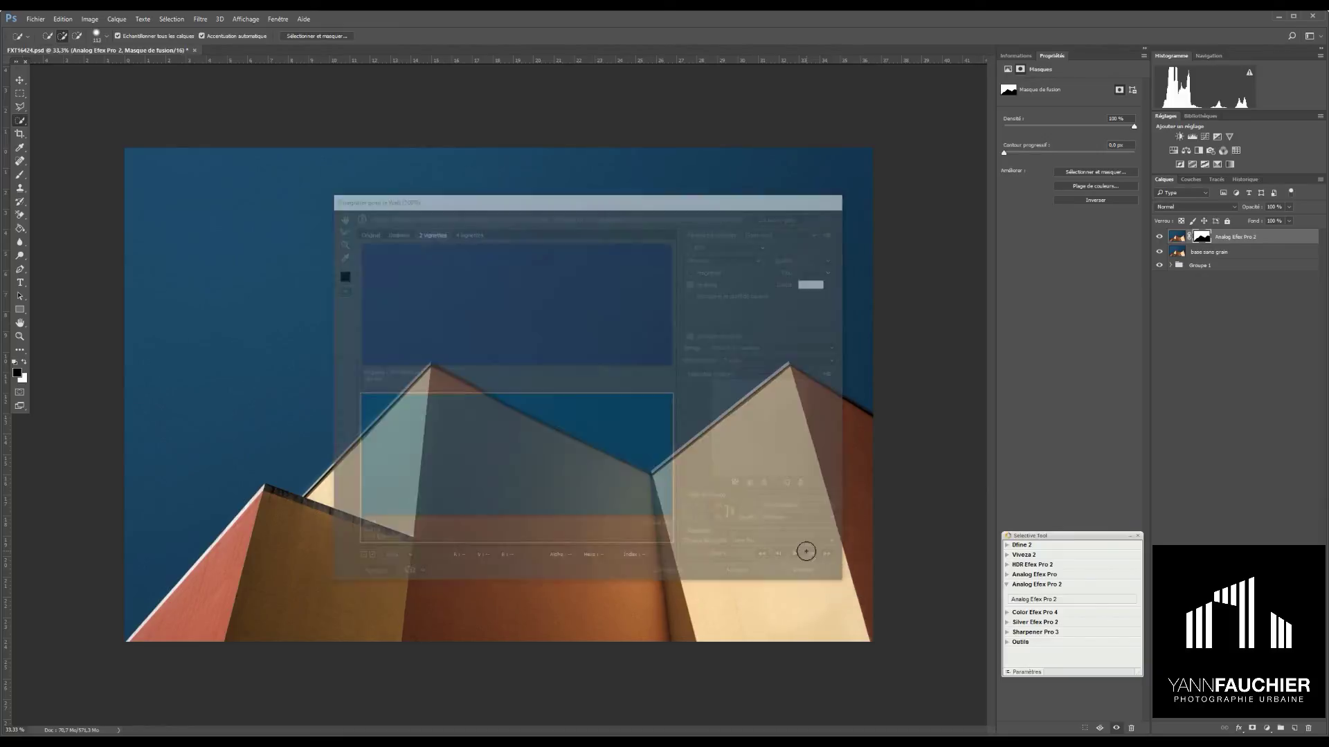